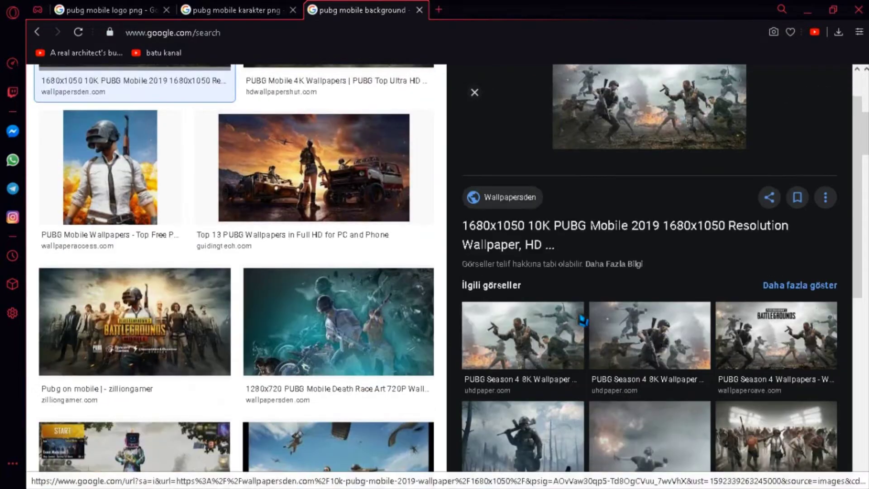
# Step: Scroll the Google Images results and preview the PUBG Mobile 4K 2020 wallpaper
pyautogui.scroll(-3, 582, 320)
pyautogui.scroll(-5, 473, 361)
pyautogui.scroll(-5, 320, 267)
pyautogui.scroll(-3, 245, 236)
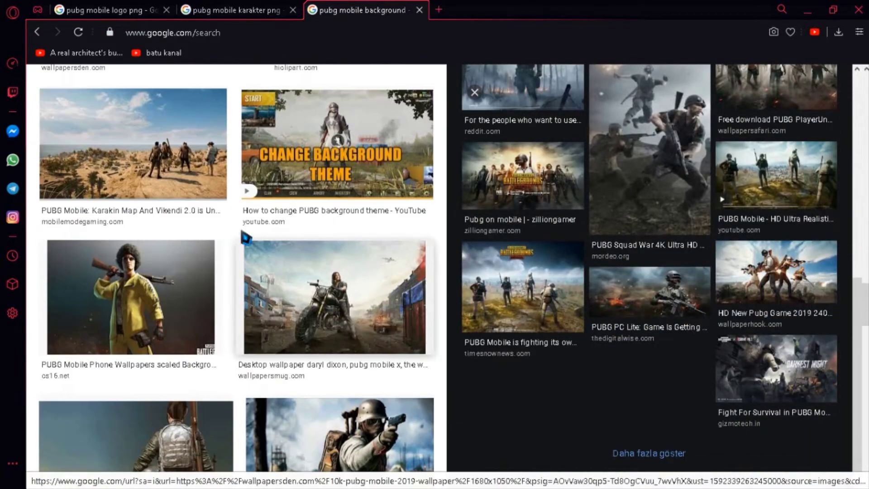
pyautogui.scroll(-5, 245, 236)
pyautogui.scroll(-4, 208, 194)
pyautogui.scroll(-2, 188, 233)
pyautogui.click(188, 233)
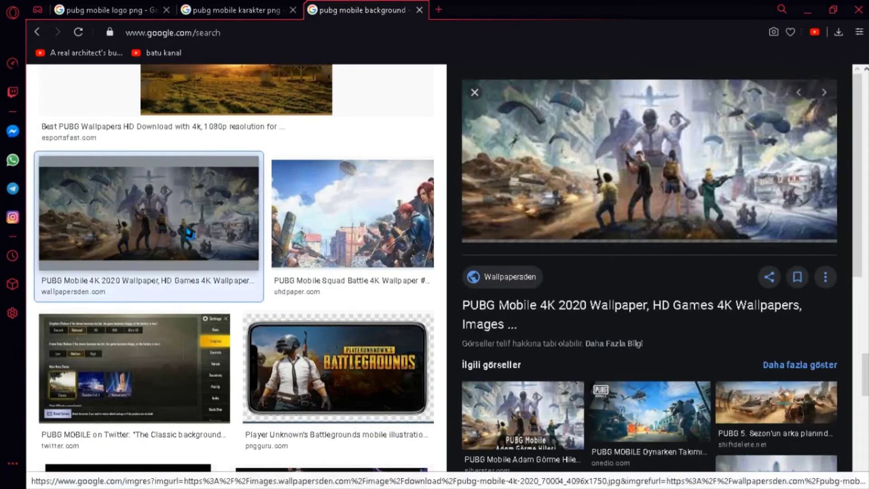
pyautogui.rightClick(586, 117)
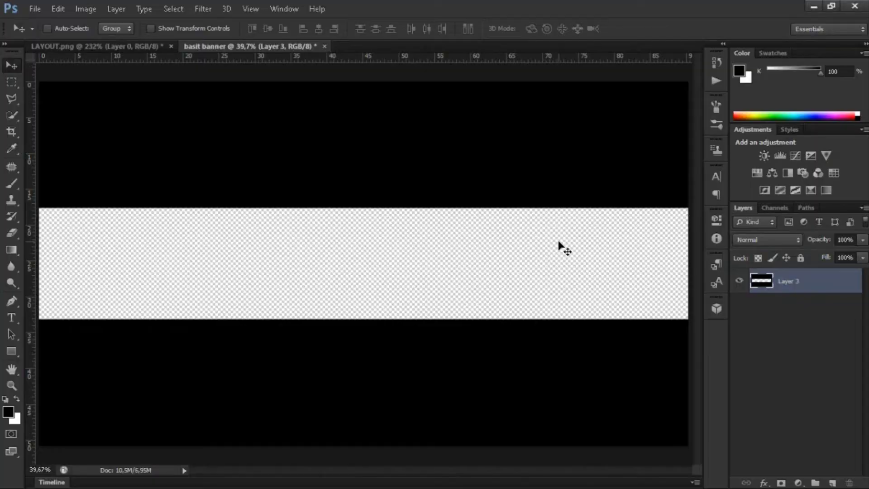
pyautogui.hotkey('alt', 'Tab')
# Step: Copy the Air Drop wallpaper from the image results
pyautogui.scroll(-5, 316, 225)
pyautogui.click(126, 294)
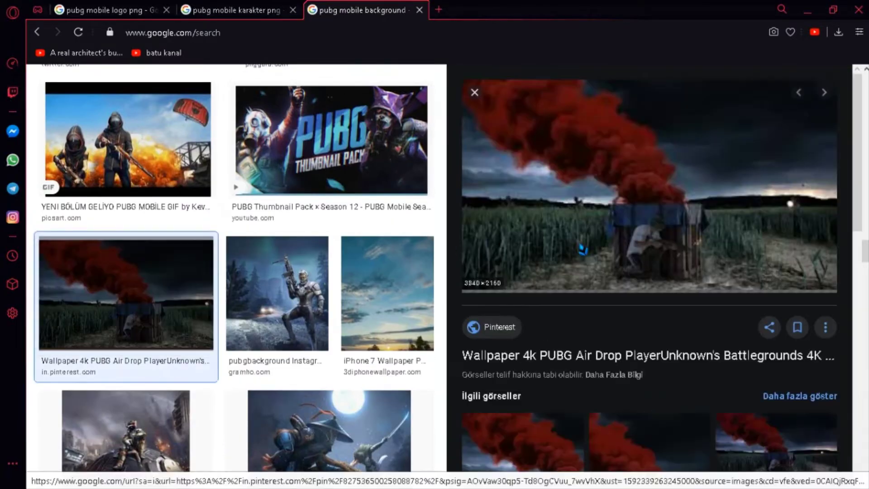
pyautogui.rightClick(582, 246)
pyautogui.click(601, 367)
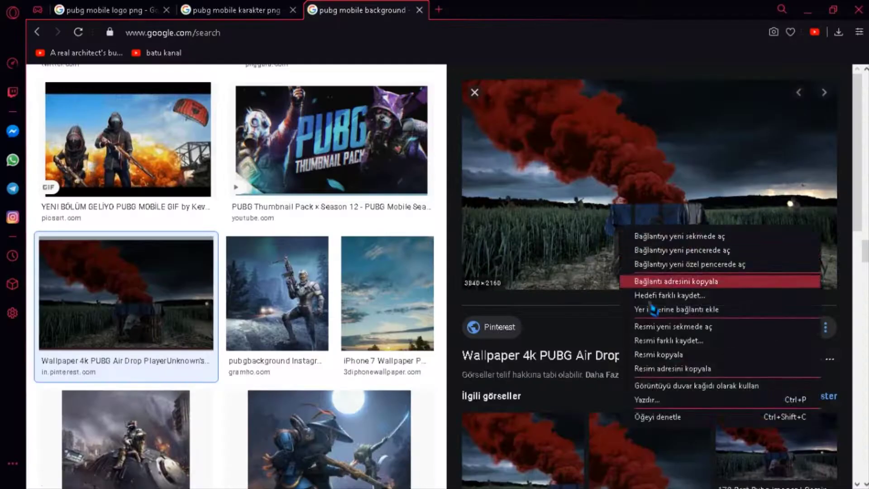
# Step: Find the PUBG Lite armed-soldier wallpaper and copy its image
pyautogui.scroll(-4, 265, 185)
pyautogui.scroll(-5, 265, 186)
pyautogui.scroll(-3, 265, 185)
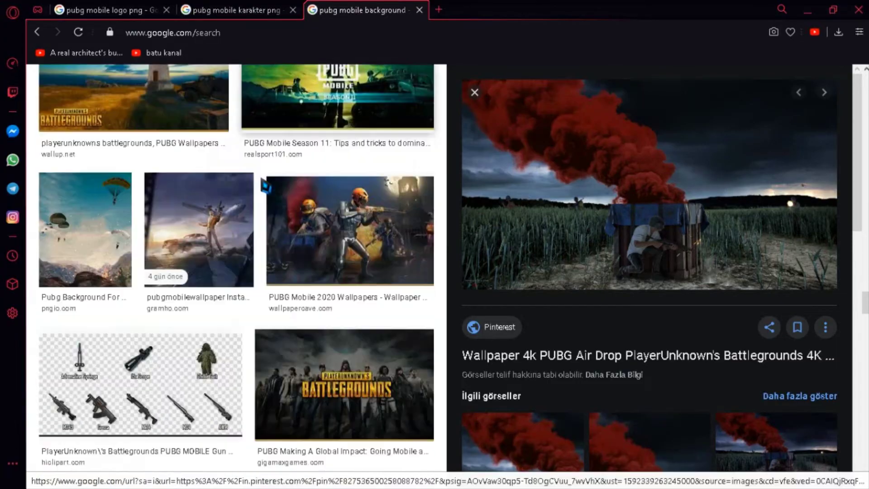
pyautogui.click(280, 195)
pyautogui.scroll(-4, 200, 259)
pyautogui.scroll(-3, 200, 260)
pyautogui.scroll(-8, 201, 260)
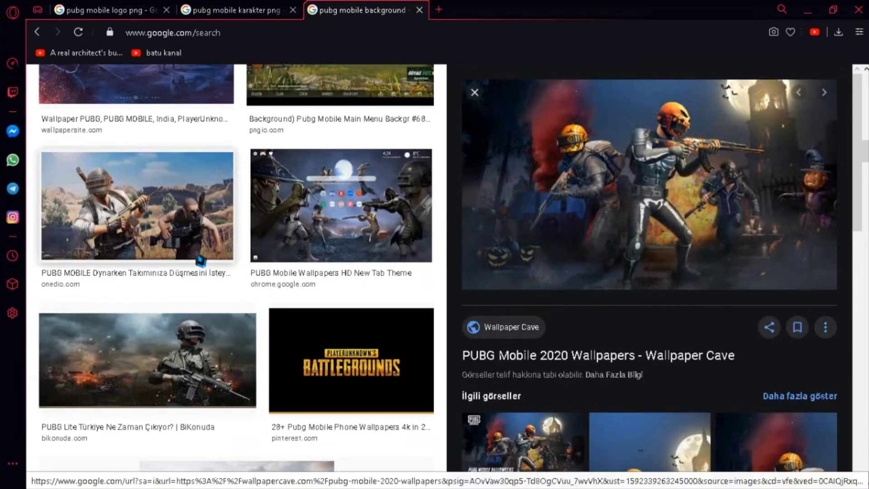
pyautogui.click(149, 358)
pyautogui.rightClick(629, 191)
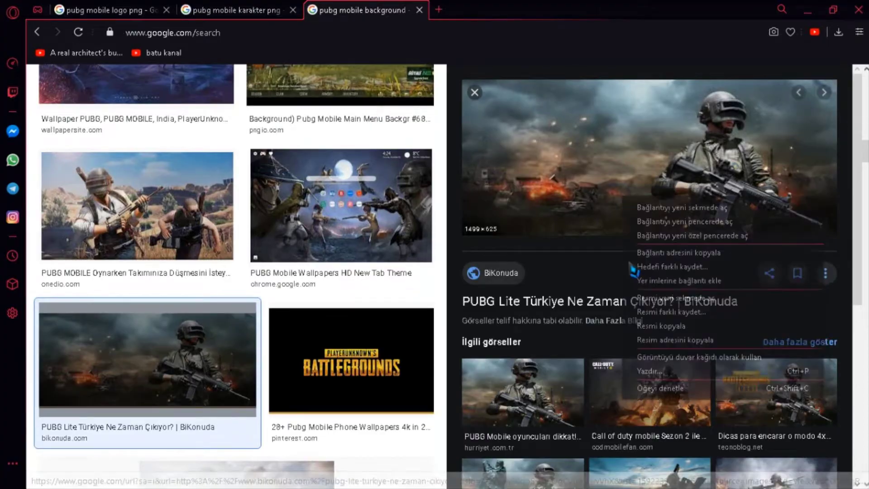
pyautogui.click(665, 316)
# Step: Paste the soldier wallpaper into the banner, scale it up, and move its layer to the top
pyautogui.hotkey('alt', 'Tab')
pyautogui.hotkey('ctrl', 'v')
pyautogui.hotkey('ctrl', 't')
pyautogui.moveTo(423, 271)
pyautogui.mouseDown()
pyautogui.moveTo(547, 376)
pyautogui.moveTo(647, 400)
pyautogui.mouseUp()
pyautogui.press('Return')
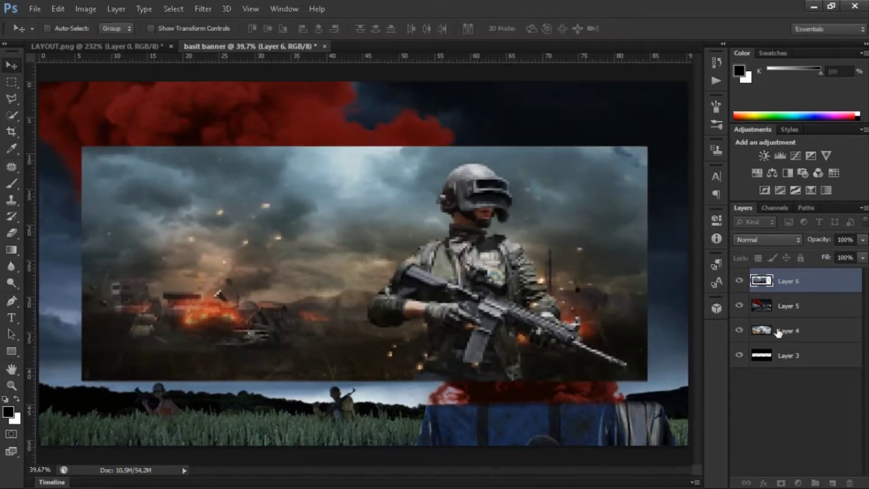
pyautogui.moveTo(787, 355); pyautogui.dragTo(788, 274)
# Step: On a new layer, draw the first slanted parallelogram with the Pen tool and fill it white
pyautogui.click(832, 483)
pyautogui.click(12, 301)
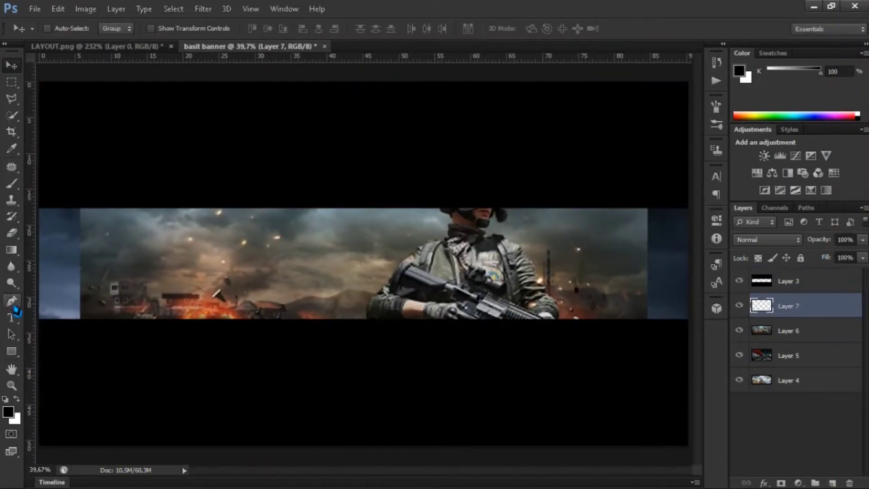
pyautogui.hotkey('ctrl', '-')
pyautogui.click(74, 363)
pyautogui.rightClick(124, 197)
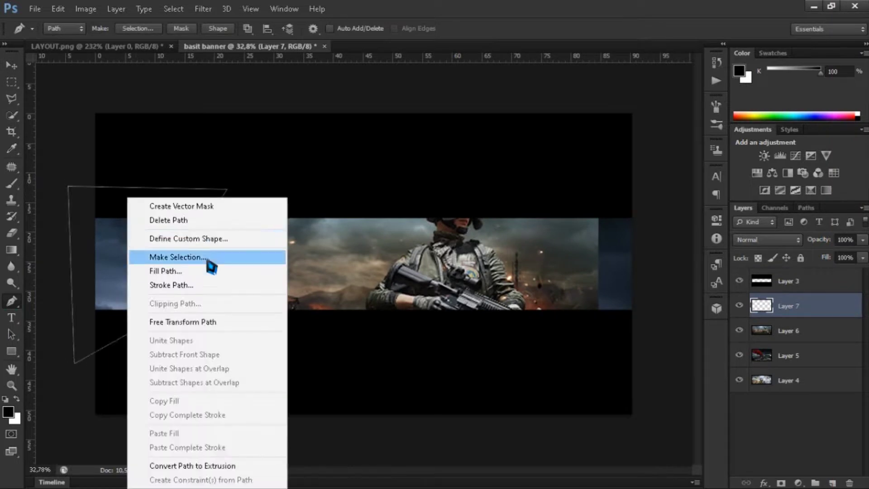
pyautogui.click(208, 264)
pyautogui.press('Return')
pyautogui.press('b')
pyautogui.click(117, 285)
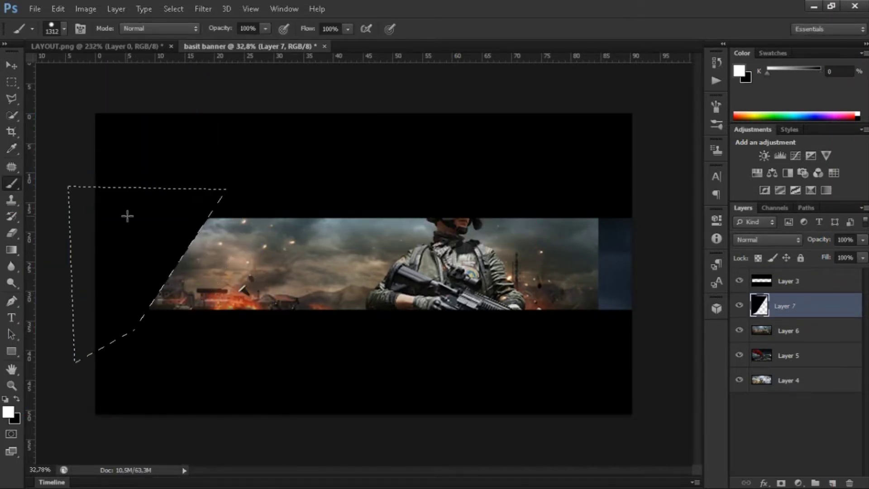
pyautogui.click(127, 216)
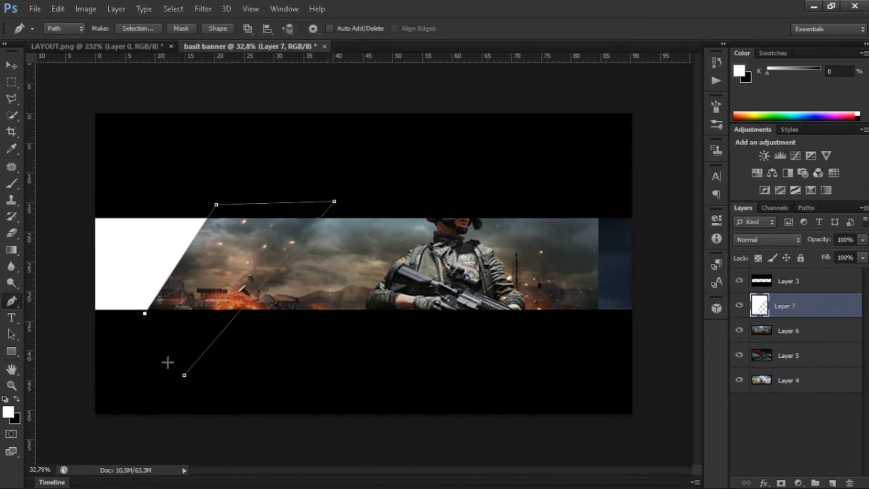
# Step: Draw the second parallelogram path and paint its selection white
pyautogui.click(216, 205)
pyautogui.rightClick(204, 195)
pyautogui.click(253, 236)
pyautogui.press('b')
pyautogui.click(169, 341)
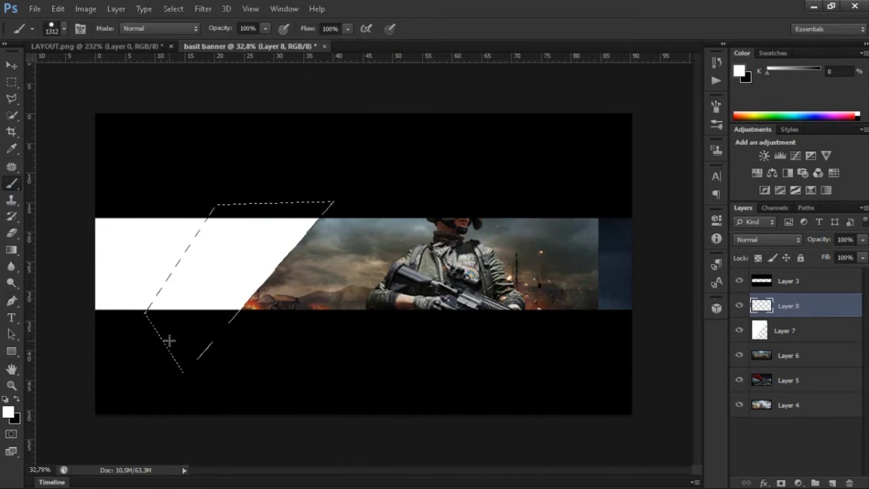
# Step: Add the third and fourth white parallelogram panels, each on its own new layer
pyautogui.click(832, 483)
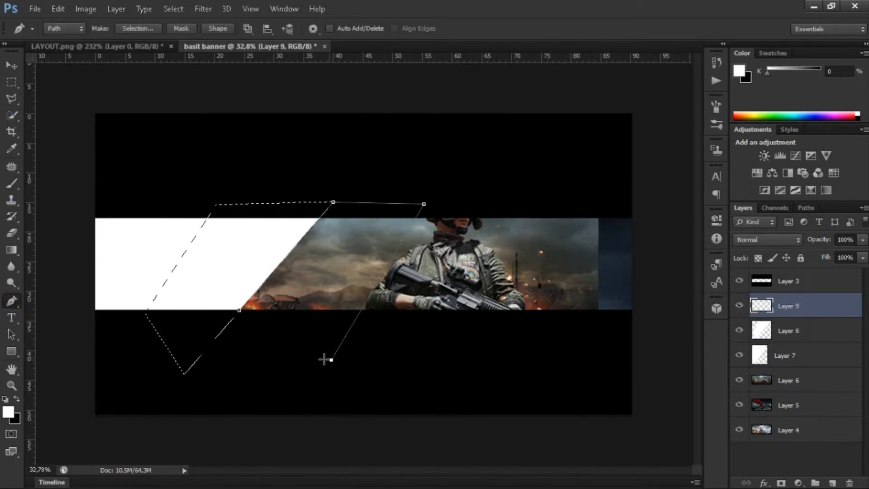
pyautogui.click(238, 310)
pyautogui.rightClick(272, 290)
pyautogui.click(332, 64)
pyautogui.press('b')
pyautogui.click(316, 286)
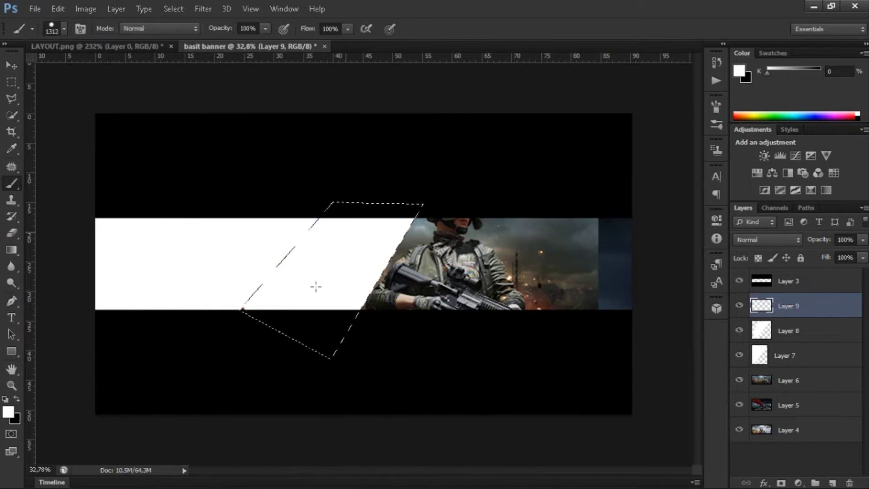
pyautogui.hotkey('ctrl', 'shift', 'alt', 'n')
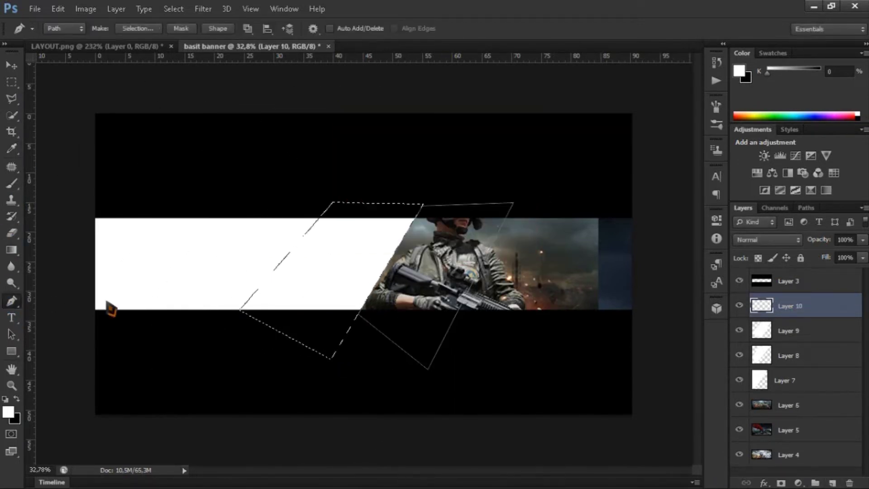
pyautogui.click(455, 231)
# Step: Paint the last parallelogram panel white on a new layer, then deselect
pyautogui.hotkey('ctrl', 'shift', 'alt', 'n')
pyautogui.press('p')
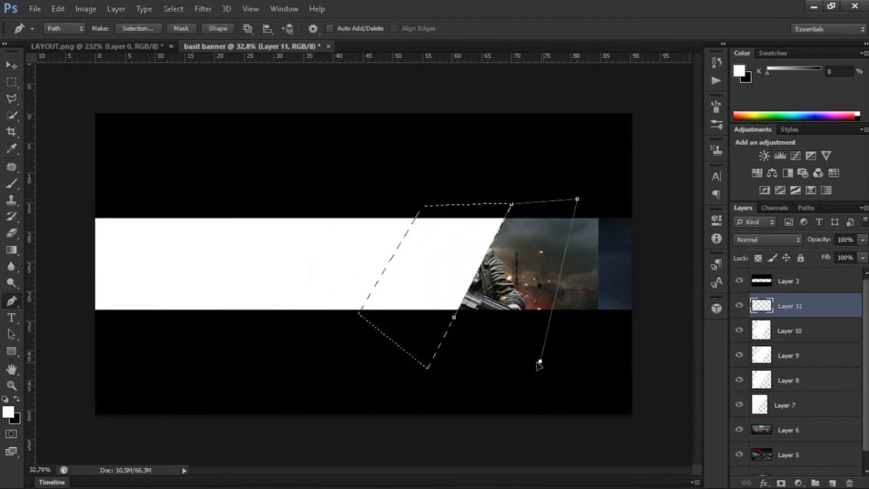
pyautogui.rightClick(505, 326)
pyautogui.click(633, 91)
pyautogui.press('Return')
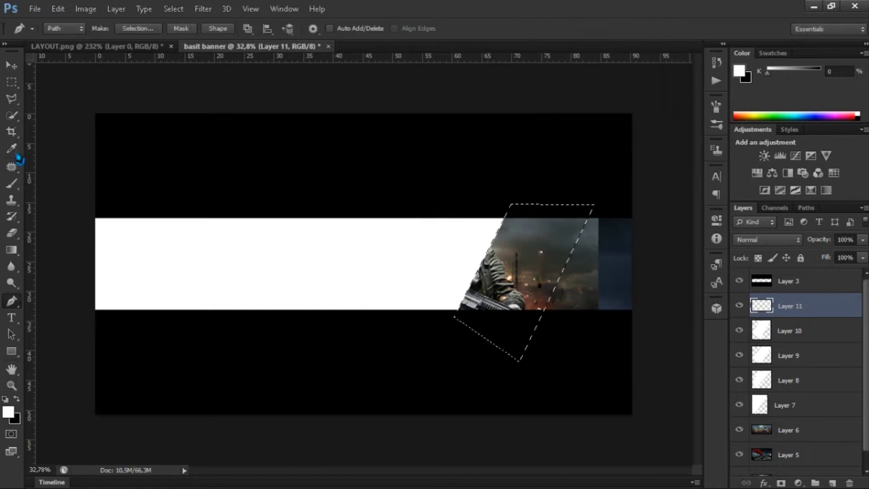
pyautogui.press('b')
pyautogui.click(533, 273)
pyautogui.press('m')
pyautogui.hotkey('ctrl', 'd')
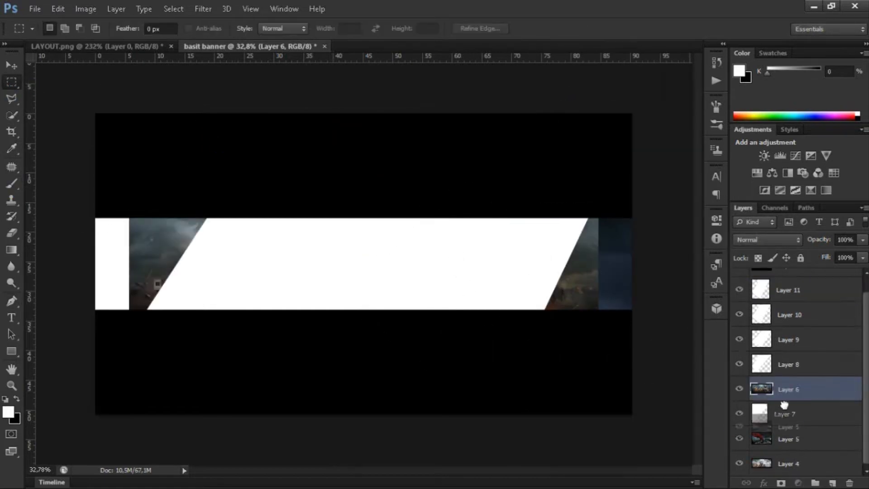
# Step: Reorder Layers 5 and 6, shrink the Air Drop image to about half, and move it into the leftmost panel
pyautogui.moveTo(765, 430); pyautogui.dragTo(785, 334)
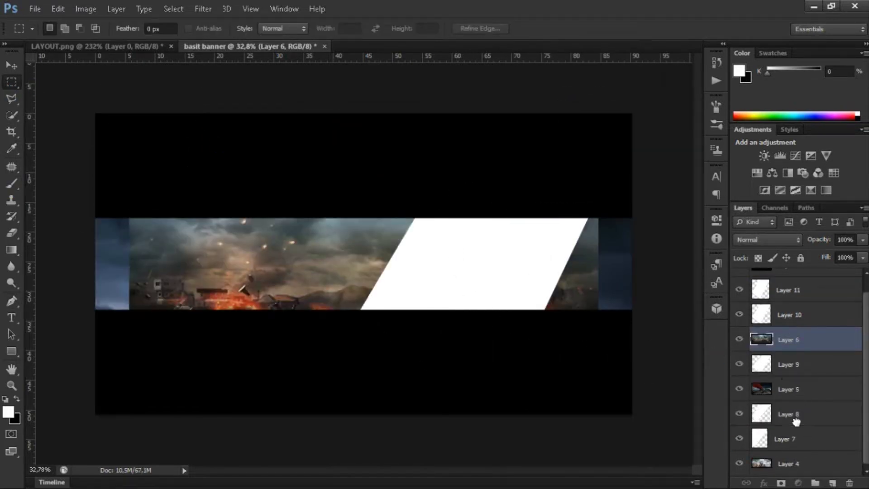
pyautogui.moveTo(795, 421); pyautogui.dragTo(809, 425)
pyautogui.hotkey('ctrl', 't')
pyautogui.moveTo(97, 115); pyautogui.dragTo(299, 227)
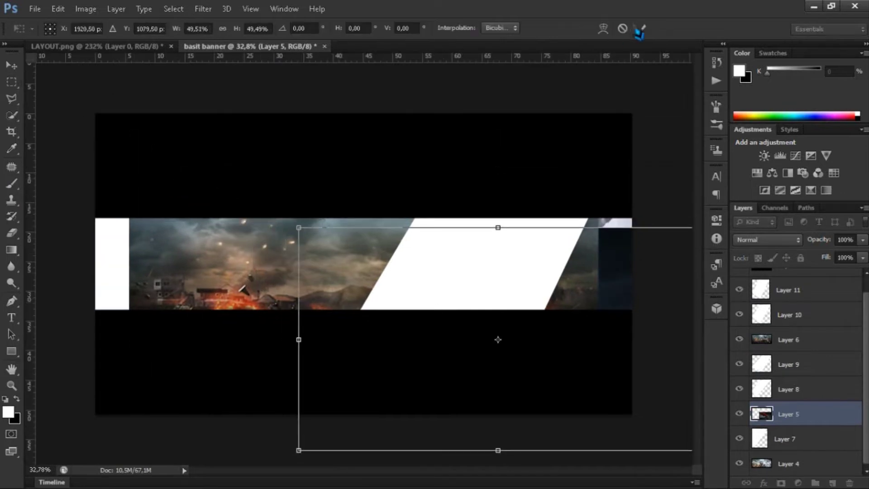
pyautogui.click(639, 29)
pyautogui.click(738, 339)
pyautogui.press('v')
pyautogui.moveTo(450, 331)
pyautogui.mouseDown()
pyautogui.moveTo(155, 275)
pyautogui.moveTo(80, 219)
pyautogui.moveTo(79, 198)
pyautogui.mouseUp()
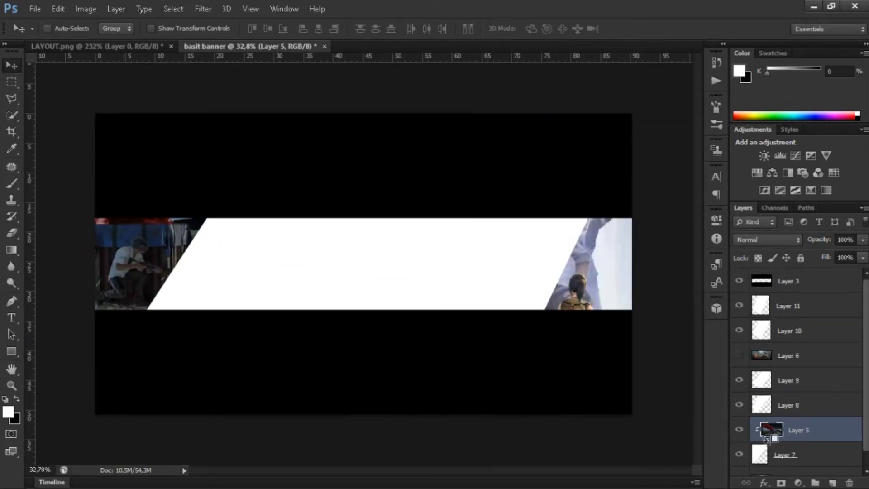
# Step: Clip the soldier image (Layer 6) into the next slanted panel, then scale and position it
pyautogui.click(739, 355)
pyautogui.moveTo(769, 355); pyautogui.dragTo(769, 392)
pyautogui.hotkey('ctrl', 'alt', 'g')
pyautogui.hotkey('ctrl', 't')
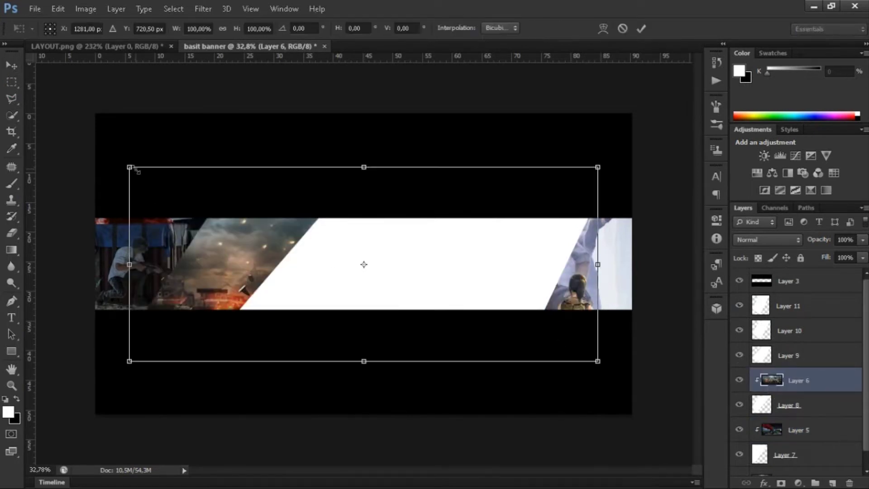
pyautogui.moveTo(130, 167); pyautogui.dragTo(213, 202)
pyautogui.moveTo(299, 242); pyautogui.dragTo(132, 251)
pyautogui.click(641, 29)
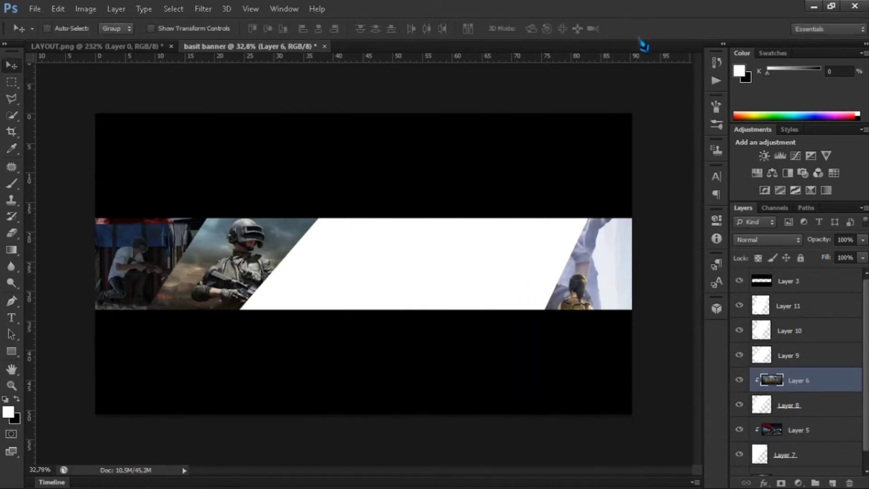
pyautogui.scroll(-1, 800, 298)
pyautogui.scroll(-5, 192, 272)
# Step: Copy another PUBG background image from the browser and paste it into the banner
pyautogui.scroll(-5, 192, 319)
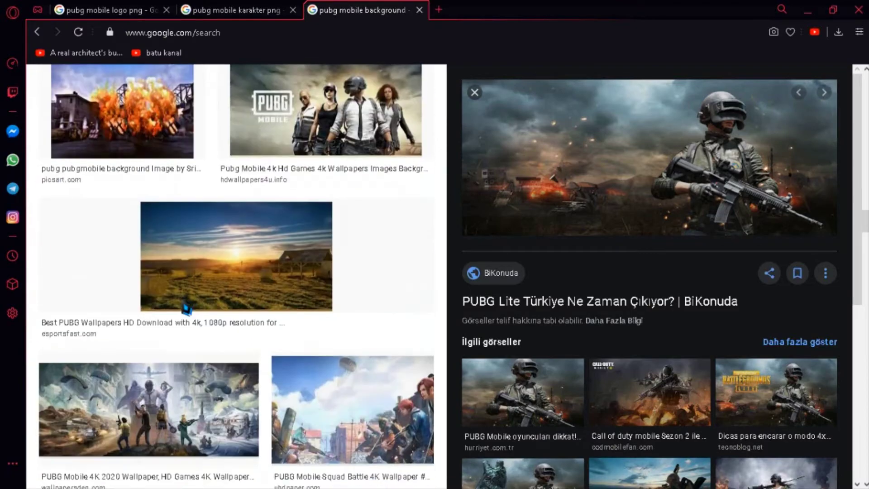
pyautogui.scroll(3, 192, 319)
pyautogui.click(327, 176)
pyautogui.rightClick(553, 218)
pyautogui.click(625, 344)
pyautogui.hotkey('alt', 'Tab')
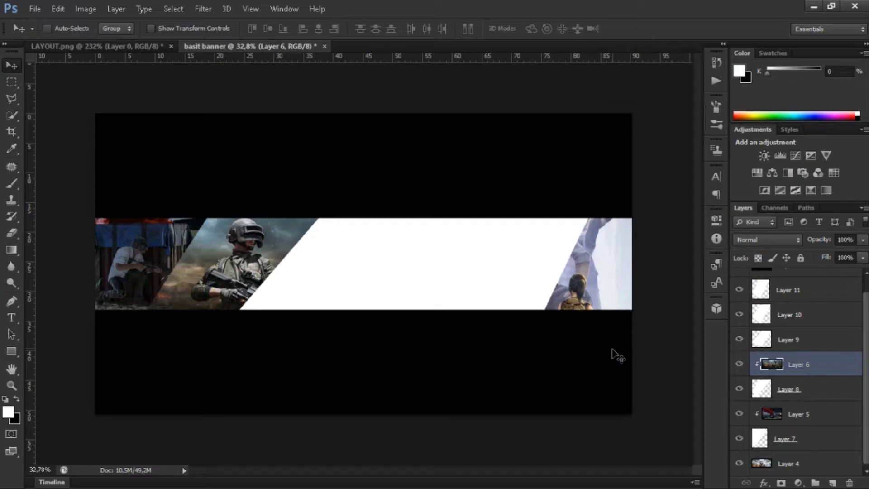
pyautogui.hotkey('ctrl', 'v')
# Step: Clip the helmeted soldier image (Layer 12) into the third panel, then scale and position it
pyautogui.hotkey('ctrl', 'alt', 'g')
pyautogui.moveTo(353, 263); pyautogui.dragTo(262, 348)
pyautogui.hotkey('ctrl', 't')
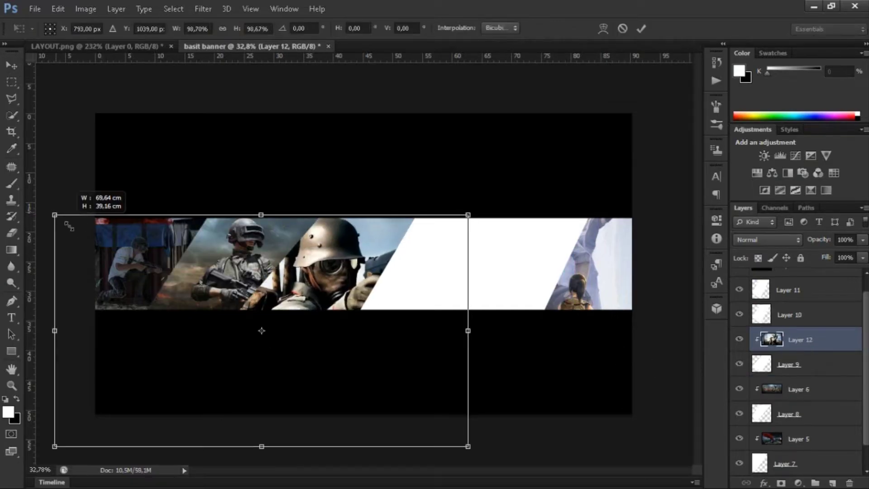
pyautogui.moveTo(53, 213); pyautogui.dragTo(111, 207)
pyautogui.moveTo(181, 294); pyautogui.dragTo(147, 271)
pyautogui.press('Return')
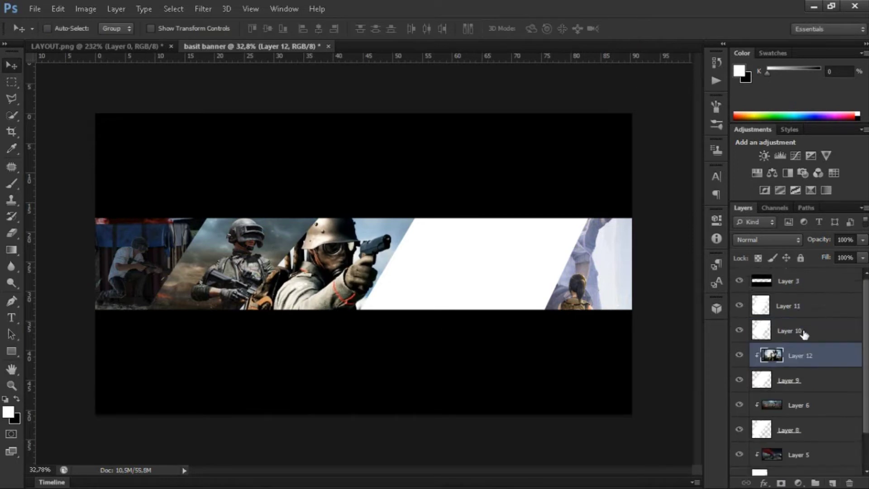
# Step: Clip the squad image into the fourth panel, scaled to about half size
pyautogui.moveTo(810, 314); pyautogui.dragTo(827, 283)
pyautogui.hotkey('ctrl', 'alt', 'g')
pyautogui.hotkey('ctrl', 't')
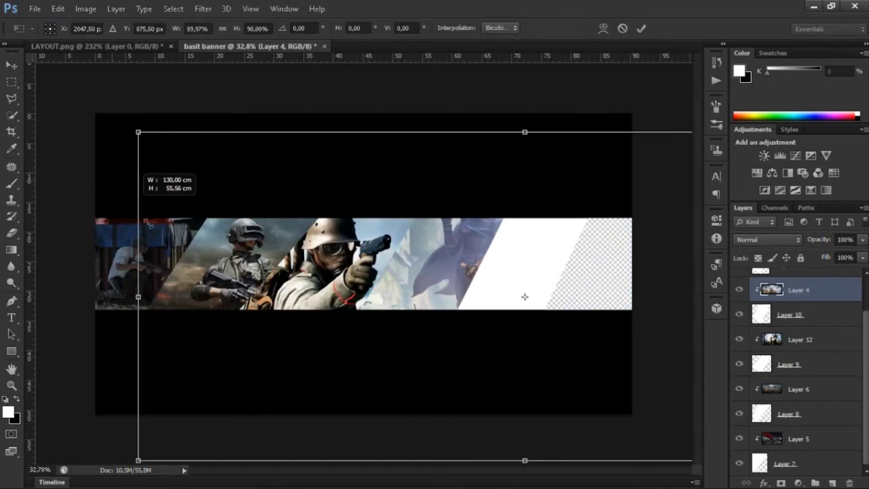
pyautogui.moveTo(140, 130); pyautogui.dragTo(296, 206)
pyautogui.moveTo(318, 317); pyautogui.dragTo(300, 320)
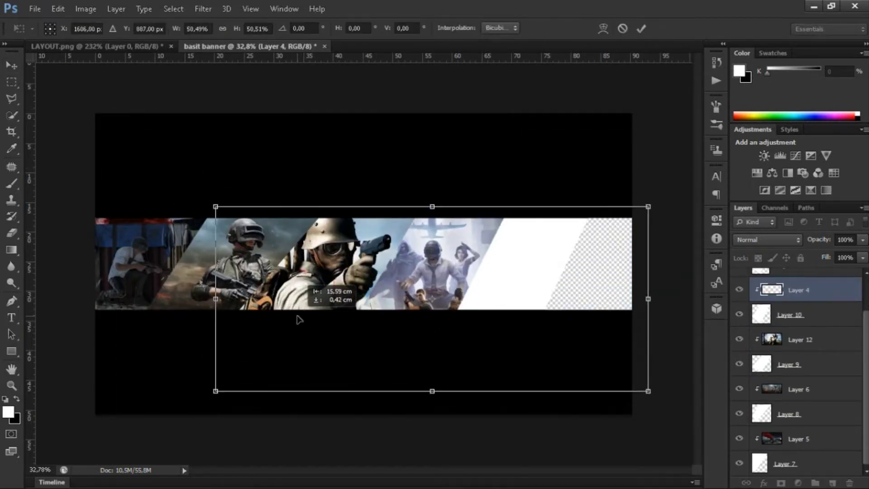
pyautogui.press('Return')
pyautogui.hotkey('alt', 'Tab')
pyautogui.scroll(-5, 365, 305)
# Step: Find the 'PUBG Wallpaper 4K/HD of 2020 Download' vehicle-firing soldier image and copy it
pyautogui.scroll(-5, 366, 305)
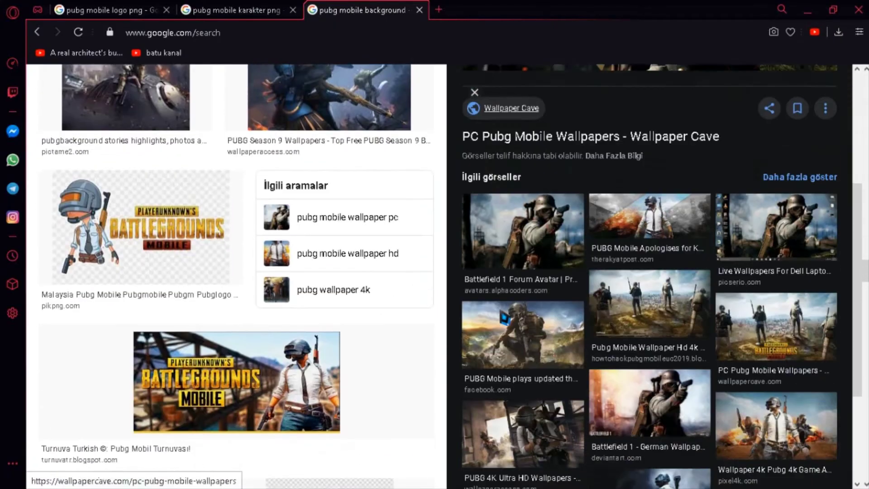
pyautogui.scroll(-5, 366, 305)
pyautogui.scroll(-5, 365, 306)
pyautogui.scroll(-5, 365, 305)
pyautogui.scroll(-5, 358, 305)
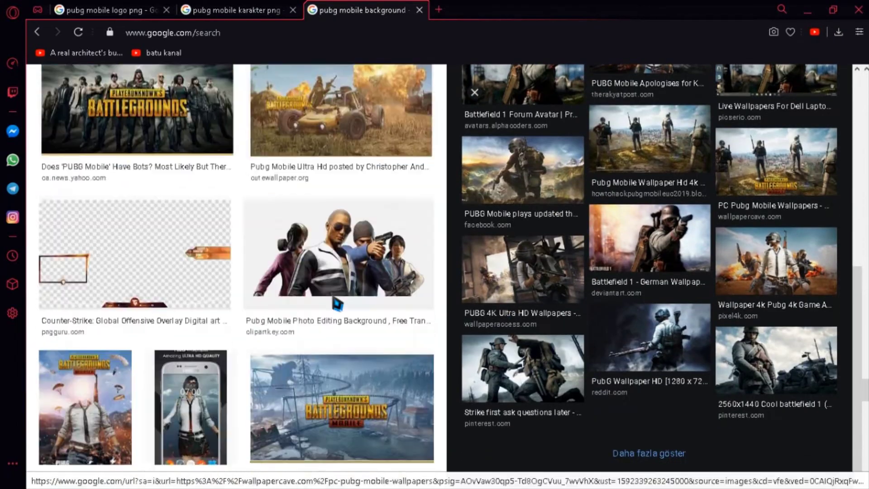
pyautogui.scroll(-5, 344, 304)
pyautogui.scroll(-5, 338, 304)
pyautogui.scroll(-5, 339, 304)
pyautogui.scroll(-5, 339, 304)
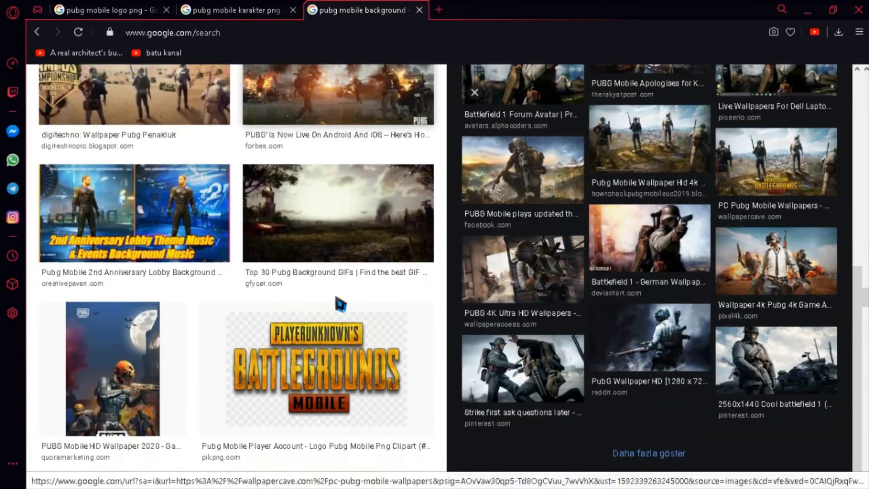
pyautogui.scroll(-5, 341, 305)
pyautogui.scroll(-5, 340, 305)
pyautogui.click(181, 190)
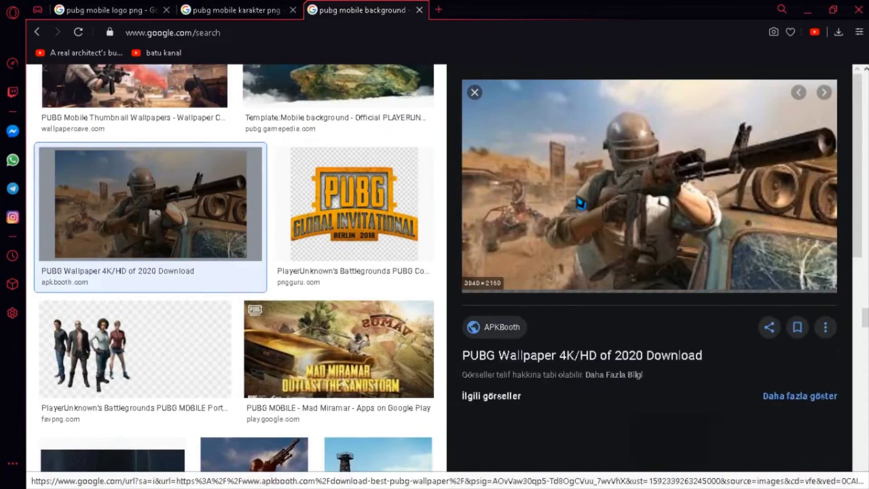
pyautogui.rightClick(573, 192)
pyautogui.click(629, 324)
pyautogui.hotkey('ctrl', 'v')
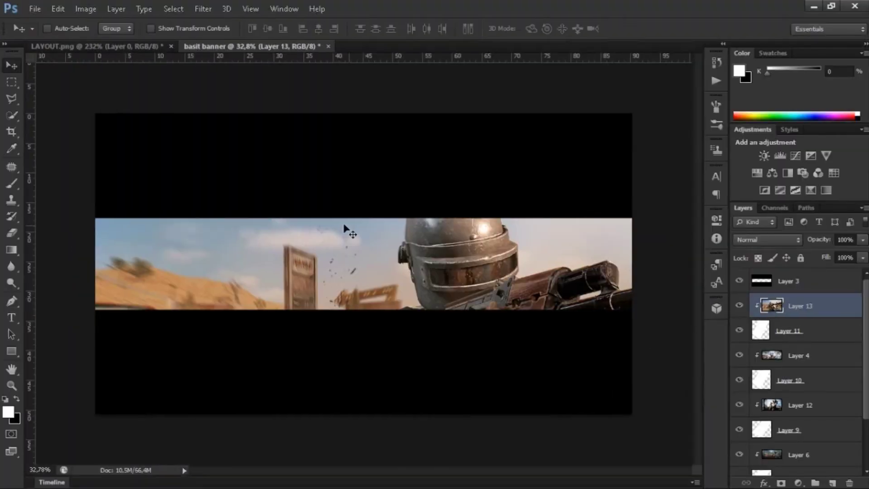
# Step: Scale the pasted wallpaper down and fit it into the fifth panel
pyautogui.hotkey('ctrl', 't')
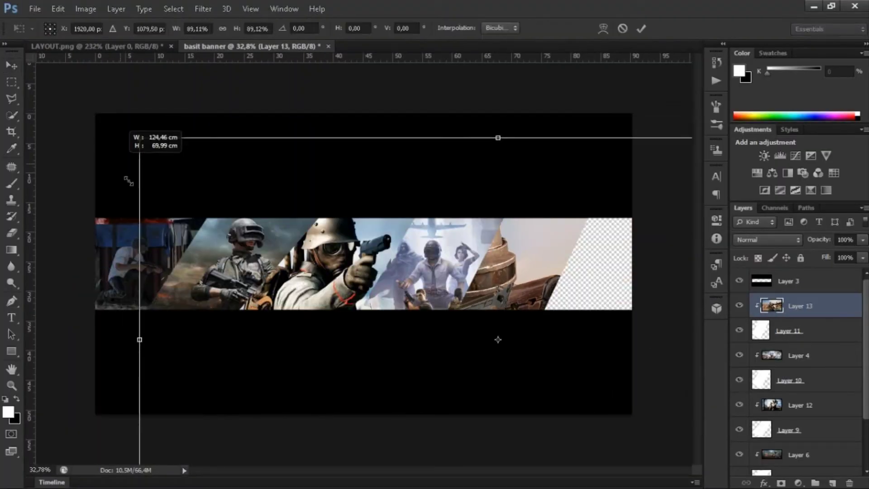
pyautogui.moveTo(453, 355); pyautogui.dragTo(482, 298)
pyautogui.press('Return')
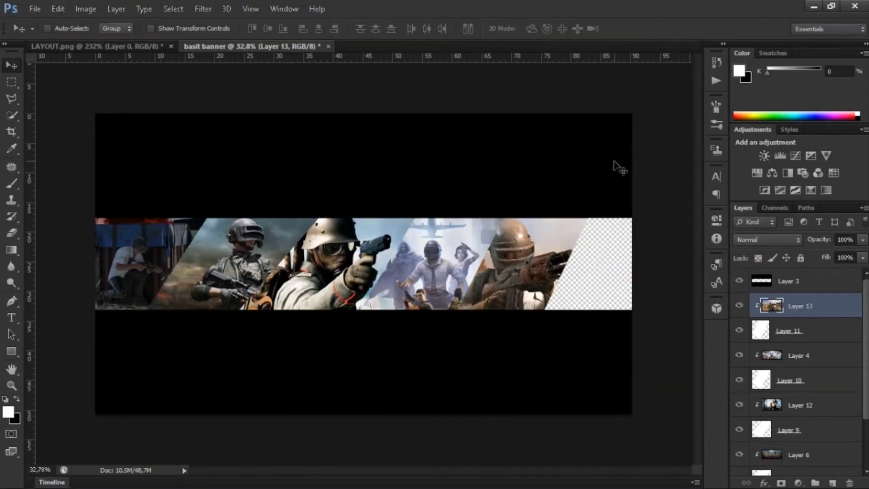
# Step: Paste one more PUBG image beneath the panels, shrunk to about 61% and nudged upward
pyautogui.scroll(-5, 325, 408)
pyautogui.scroll(-3, 326, 407)
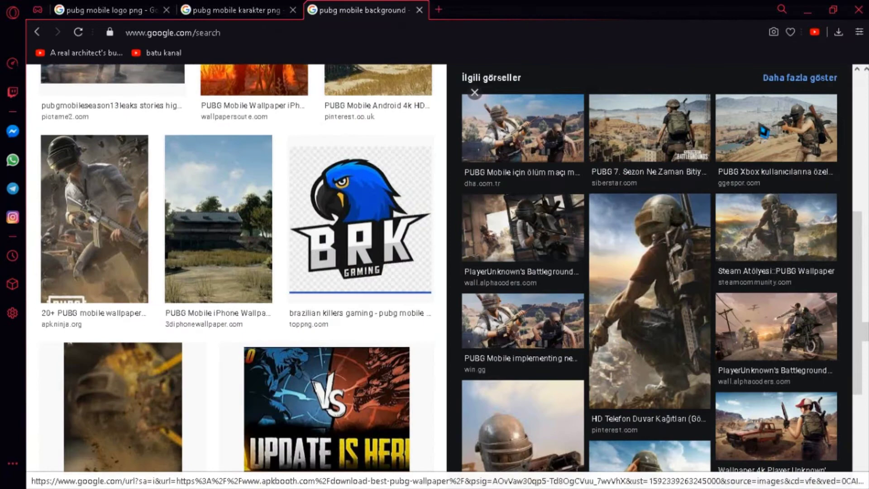
pyautogui.click(776, 326)
pyautogui.rightClick(639, 174)
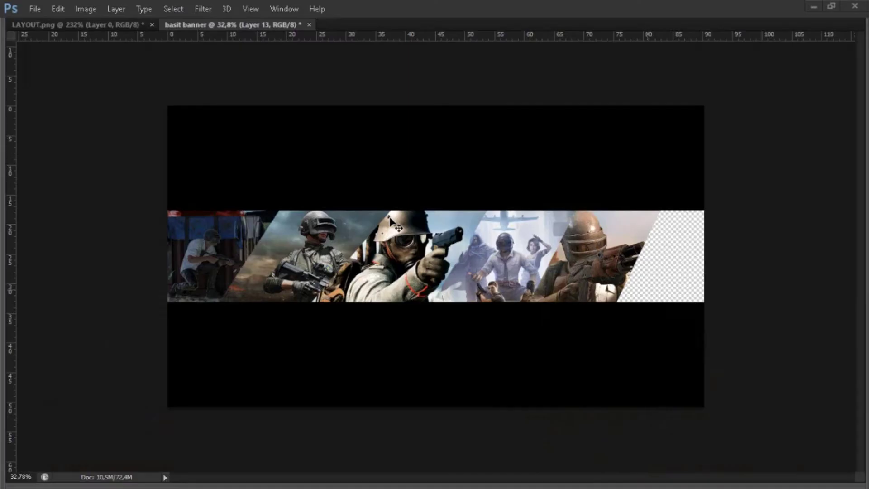
pyautogui.press('Tab')
pyautogui.hotkey('ctrl', 'v')
pyautogui.moveTo(796, 456); pyautogui.dragTo(797, 466)
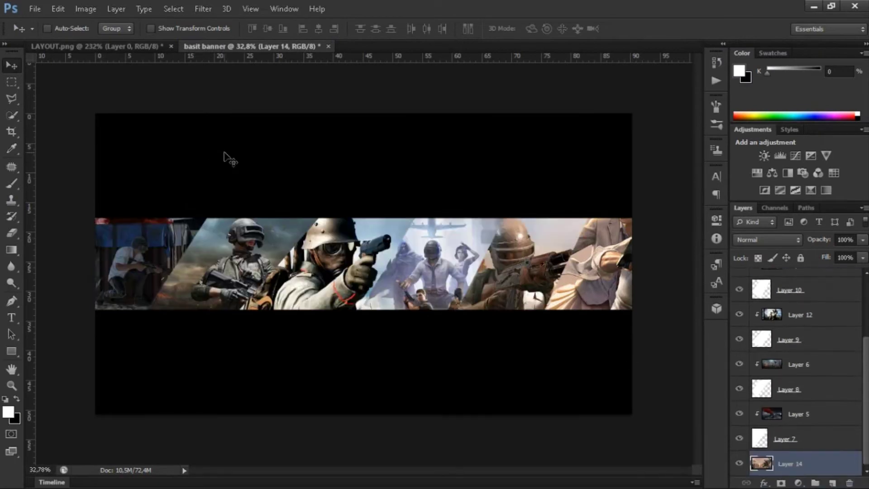
pyautogui.moveTo(108, 136); pyautogui.dragTo(266, 224)
pyautogui.moveTo(342, 277); pyautogui.dragTo(346, 258)
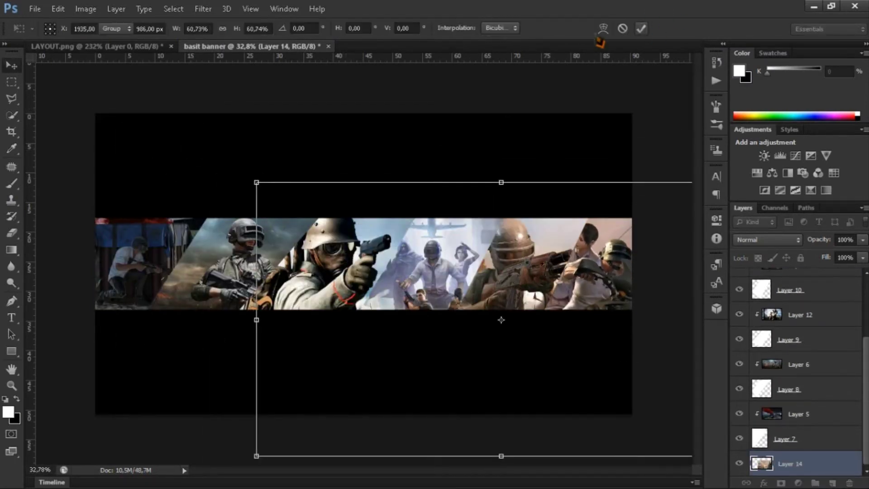
# Step: Group the banner panel layers and name the group 'background'
pyautogui.press('Return')
pyautogui.hotkey('ctrl', 'g')
pyautogui.doubleClick(789, 301)
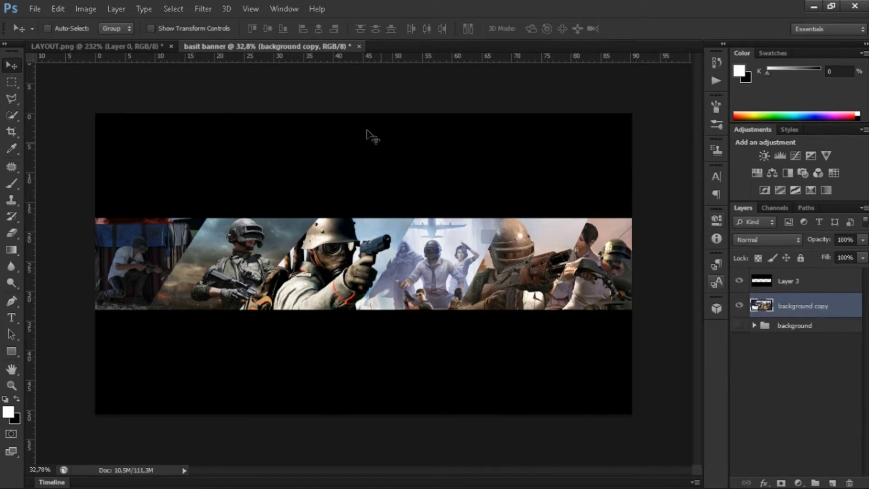
# Step: Enlarge the merged banner slightly and apply a Box Blur with radius 4
pyautogui.hotkey('ctrl', 't')
pyautogui.moveTo(95, 113); pyautogui.dragTo(77, 175)
pyautogui.press('Return')
pyautogui.click(203, 8)
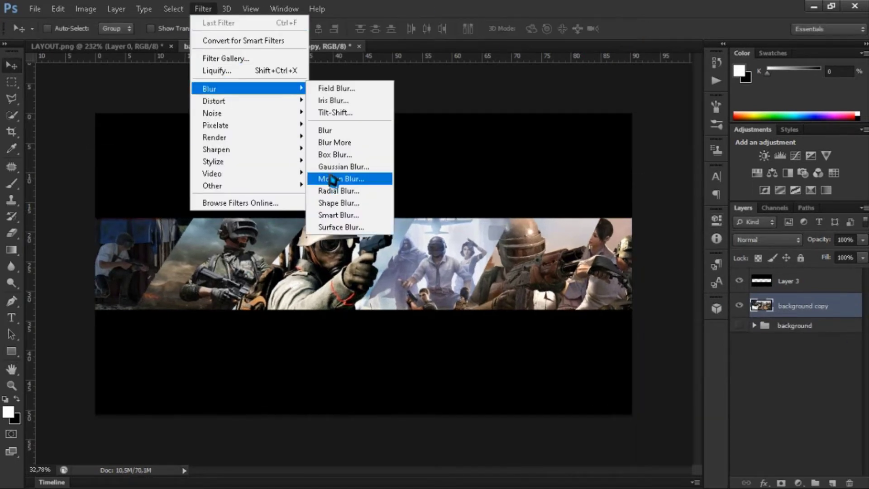
pyautogui.click(336, 154)
pyautogui.moveTo(636, 360); pyautogui.dragTo(639, 360)
pyautogui.press('Return')
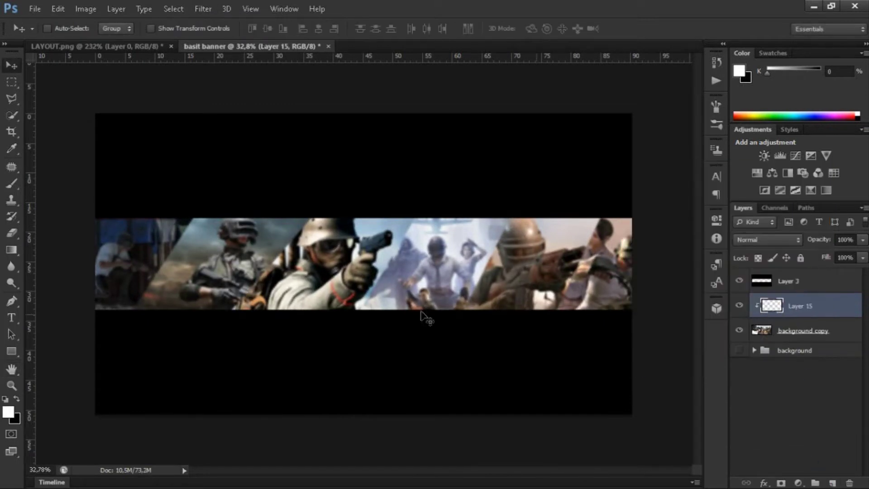
# Step: Paint the clipped layer black and set it to Overlay blending at 66% opacity
pyautogui.click(12, 183)
pyautogui.moveTo(126, 267); pyautogui.dragTo(648, 270)
pyautogui.click(764, 239)
pyautogui.click(751, 178)
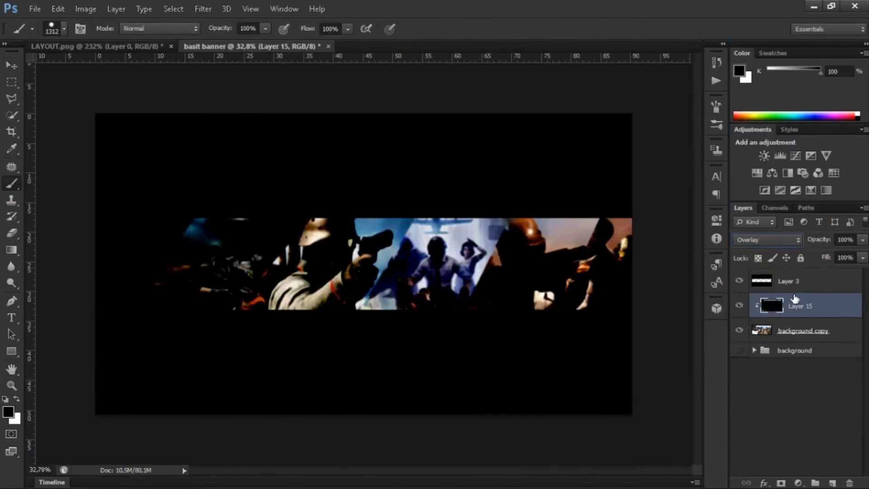
pyautogui.write('5666')
pyautogui.press('Return')
pyautogui.press('m')
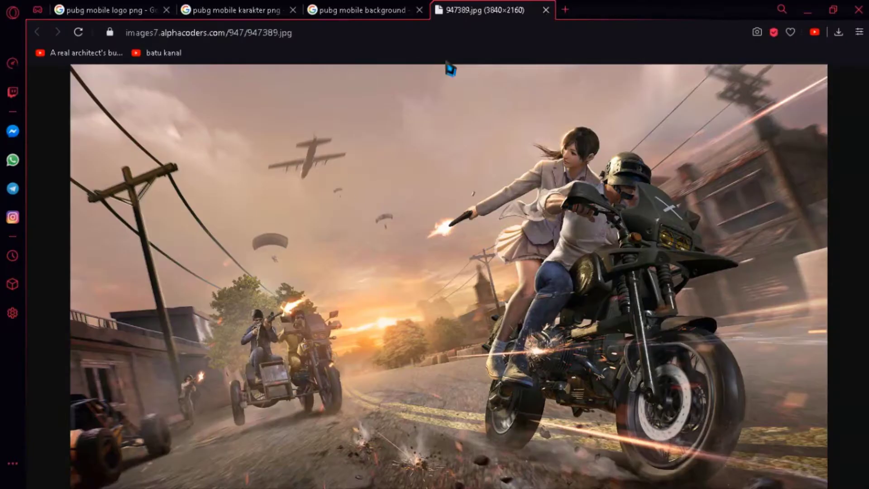
# Step: Preview the upside-down and hooded-coat PUBG character cutouts, then move the cutout up-left
pyautogui.scroll(-2, 244, 265)
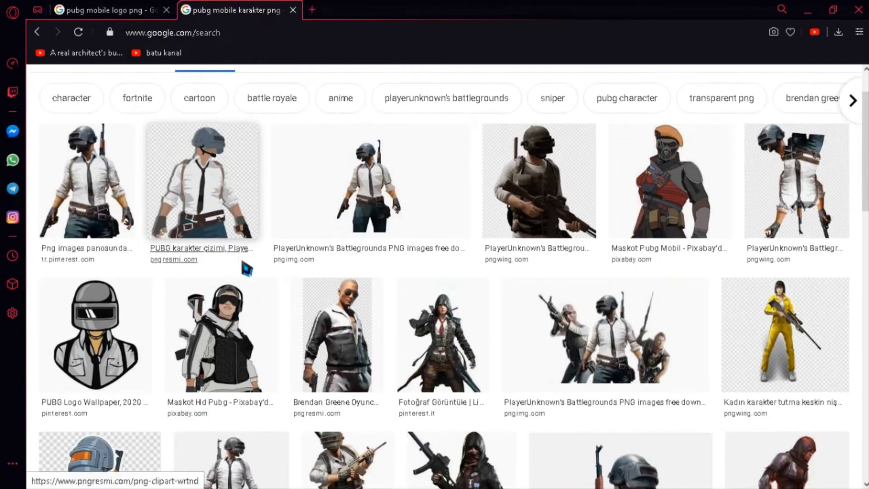
pyautogui.click(795, 185)
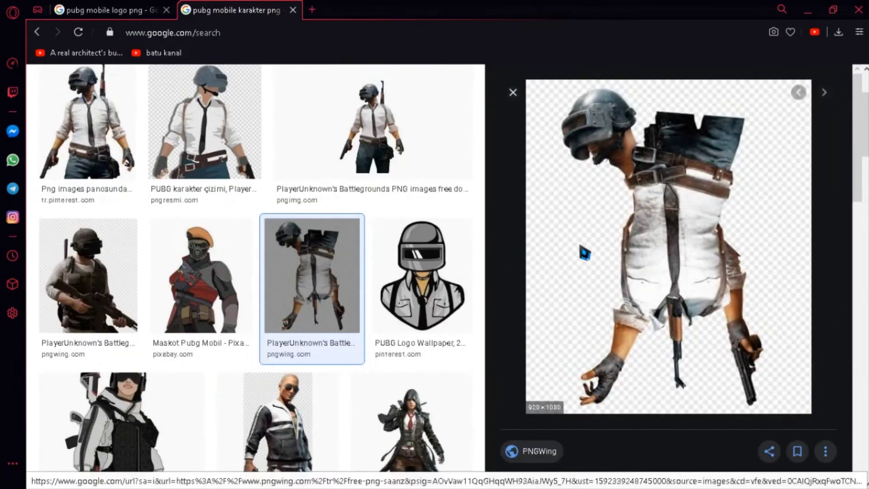
pyautogui.scroll(-2, 407, 254)
pyautogui.scroll(-2, 407, 253)
pyautogui.click(415, 251)
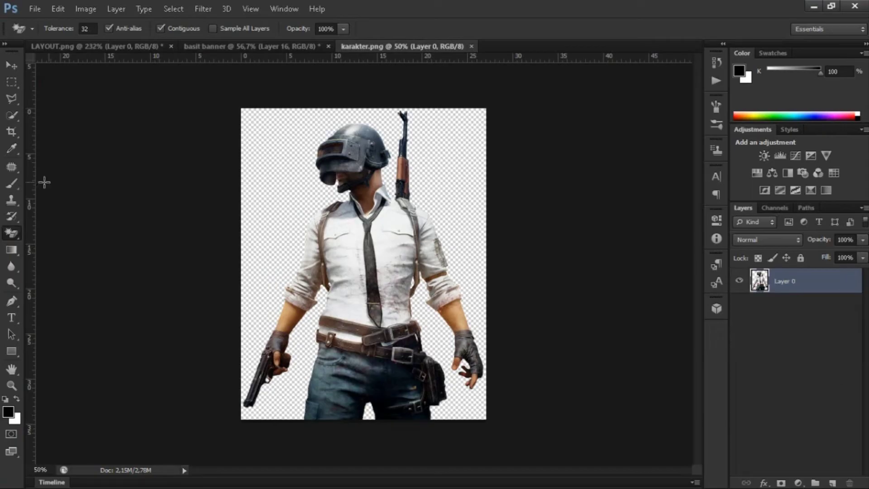
pyautogui.moveTo(375, 227)
pyautogui.mouseDown()
pyautogui.moveTo(240, 54)
pyautogui.moveTo(290, 136)
pyautogui.mouseUp()
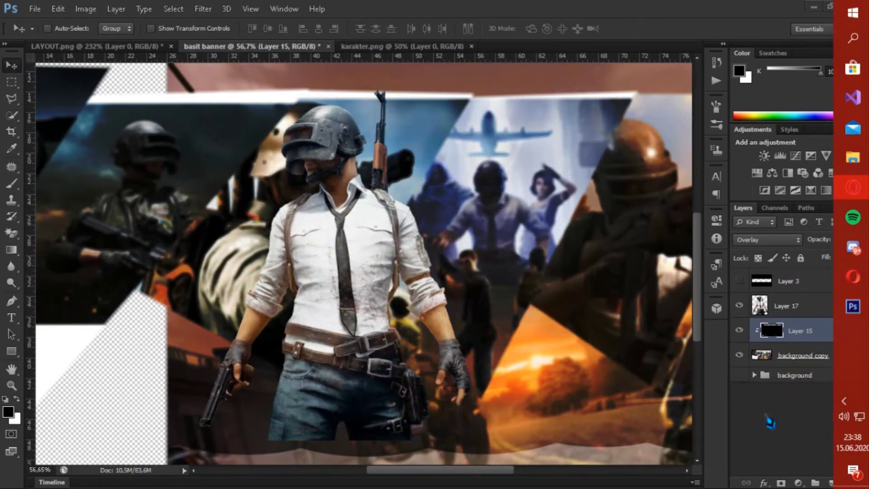
# Step: Flip and shrink the character cutout, placing it left of the banner's centre
pyautogui.hotkey('ctrl', '0')
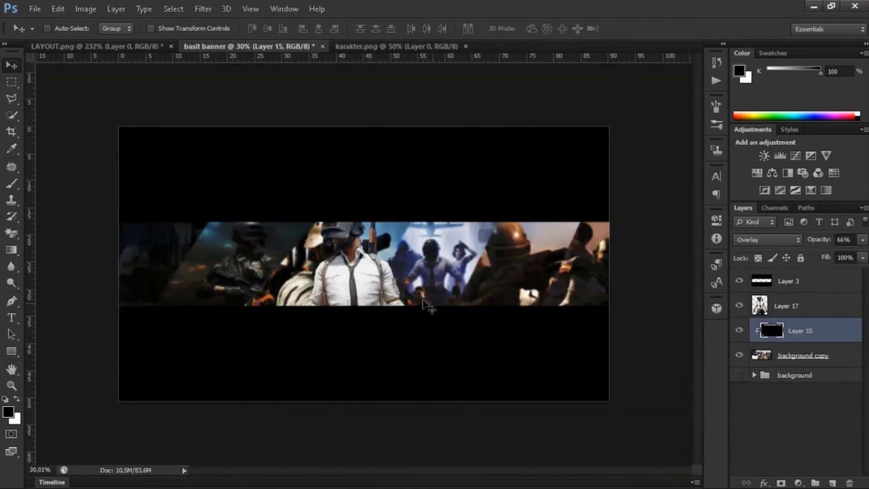
pyautogui.hotkey('ctrl', 't')
pyautogui.press('Escape')
pyautogui.hotkey('alt', ']')
pyautogui.hotkey('ctrl', 't')
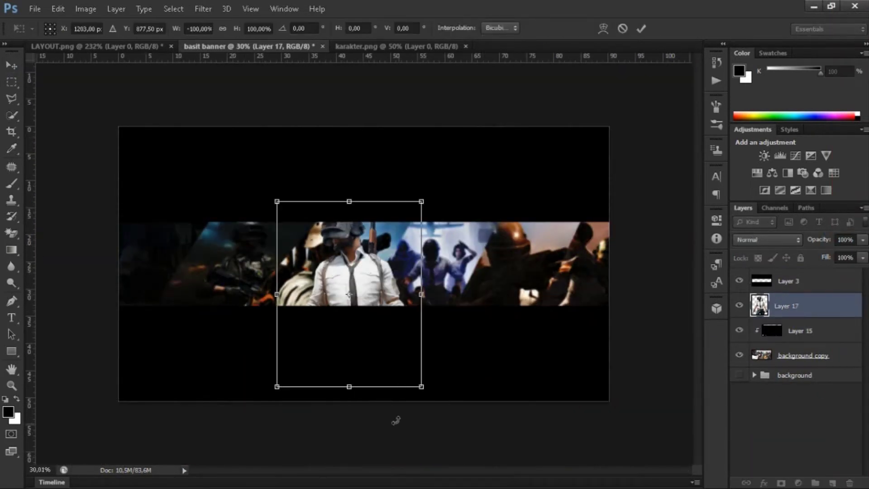
pyautogui.moveTo(422, 386); pyautogui.dragTo(402, 360)
pyautogui.moveTo(347, 295); pyautogui.dragTo(322, 261)
pyautogui.press('Return')
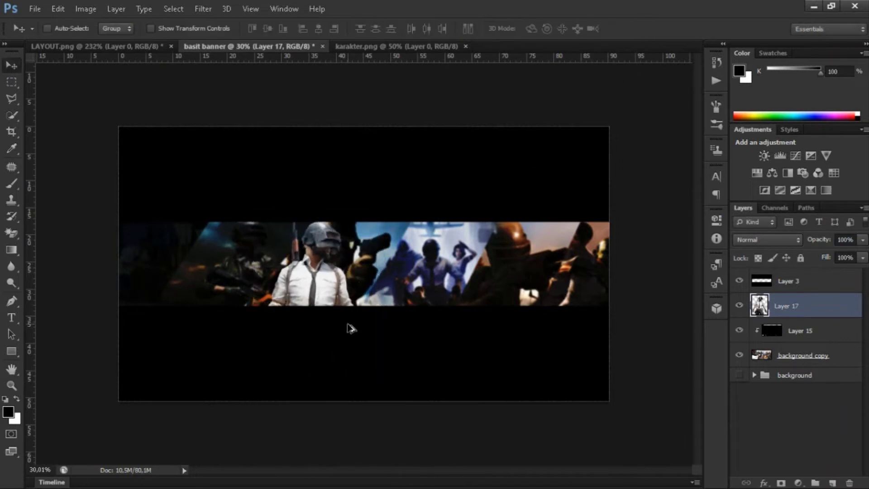
# Step: Create a darkened copy of the character and apply Box Blur to it
pyautogui.scroll(2, 358, 307)
pyautogui.hotkey('ctrl', 'u')
pyautogui.press('Escape')
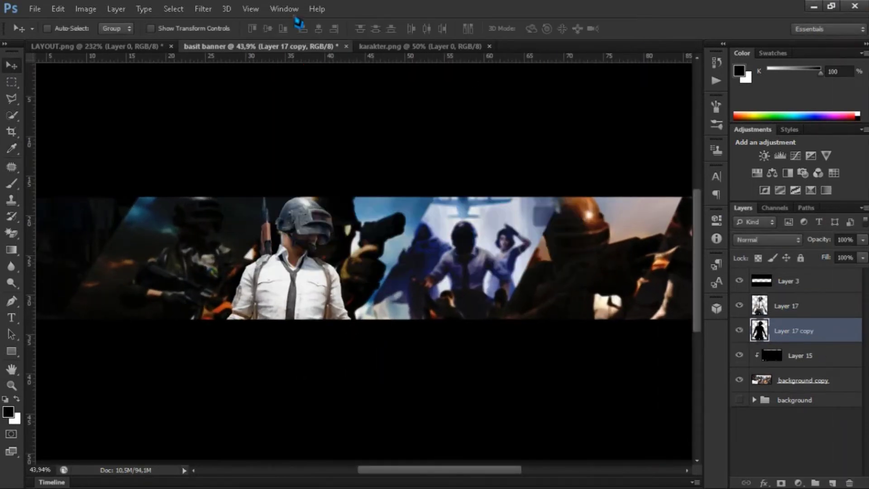
pyautogui.click(203, 9)
pyautogui.click(343, 162)
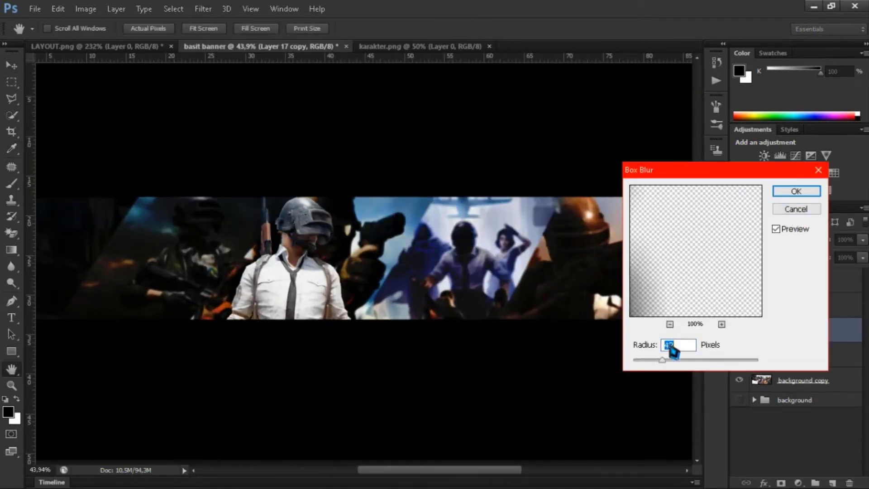
pyautogui.press('Escape')
pyautogui.click(203, 9)
pyautogui.click(343, 172)
pyautogui.click(793, 134)
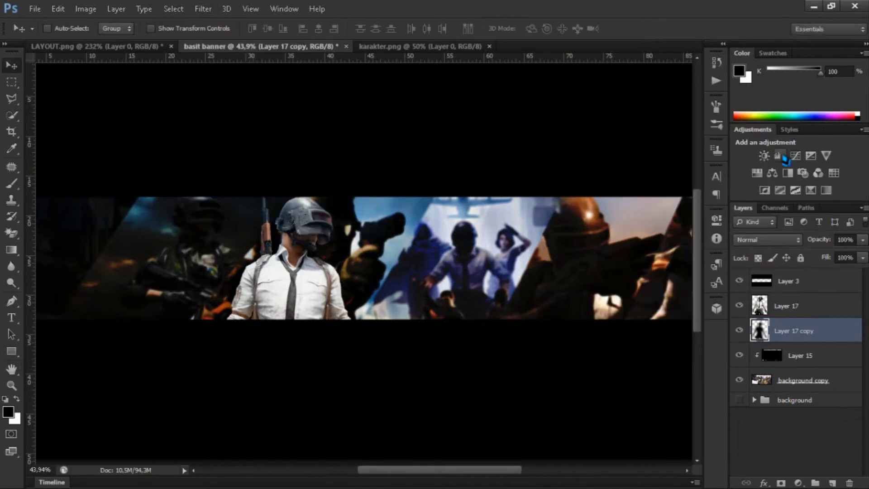
# Step: Duplicate the blurred copy again and group all three character layers
pyautogui.hotkey('ctrl', 'j')
pyautogui.keyDown('shift'); pyautogui.click(788, 305); pyautogui.keyUp('shift')
pyautogui.hotkey('ctrl', 'g')
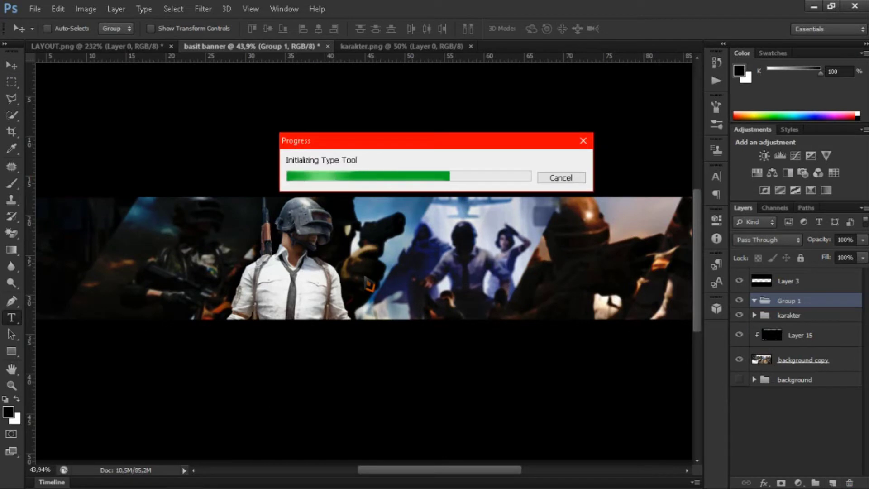
# Step: Add a 'TEXT' title layer on the banner and move it slightly lower
pyautogui.click(369, 285)
pyautogui.click(136, 29)
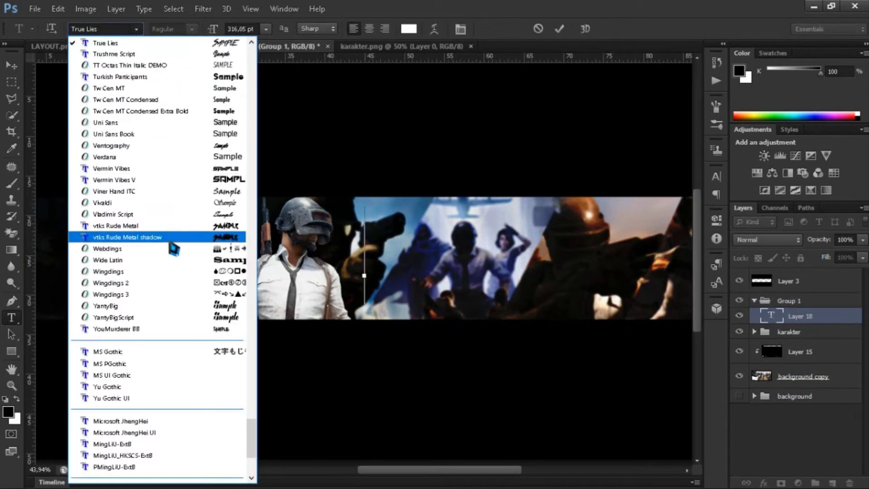
pyautogui.click(382, 70)
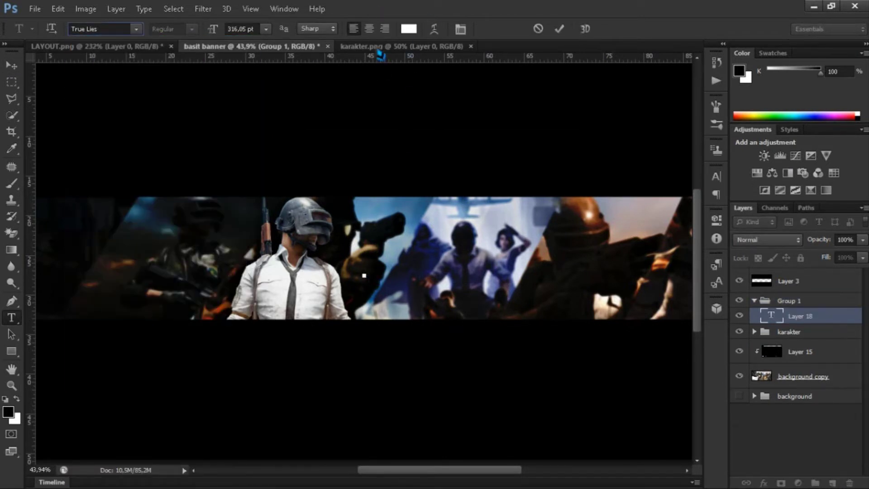
pyautogui.write('TEXT')
pyautogui.click(135, 29)
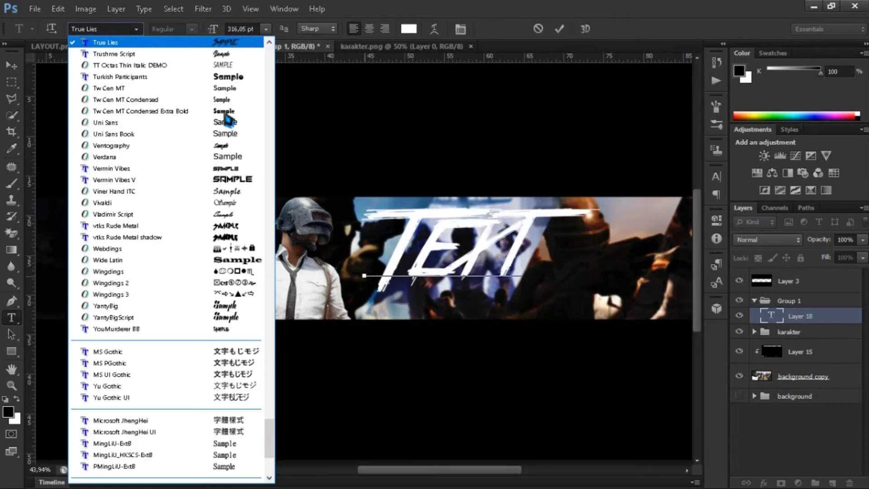
pyautogui.click(172, 73)
pyautogui.click(11, 65)
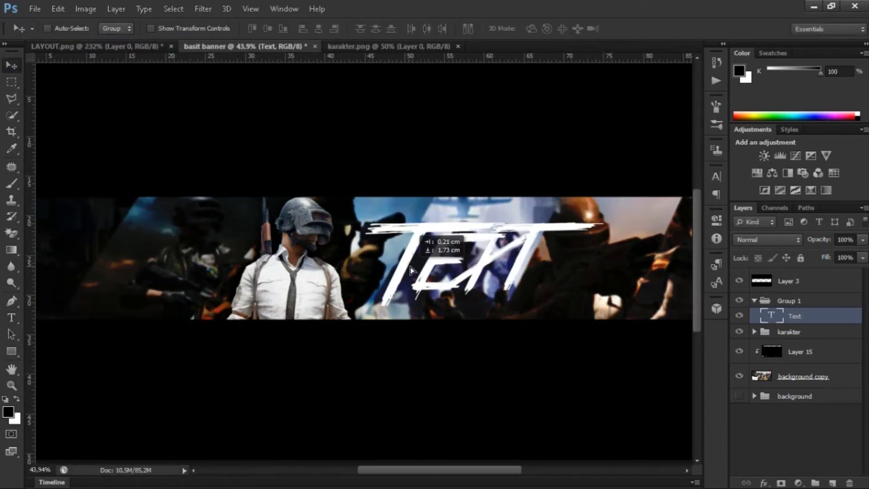
pyautogui.moveTo(407, 253); pyautogui.dragTo(412, 267)
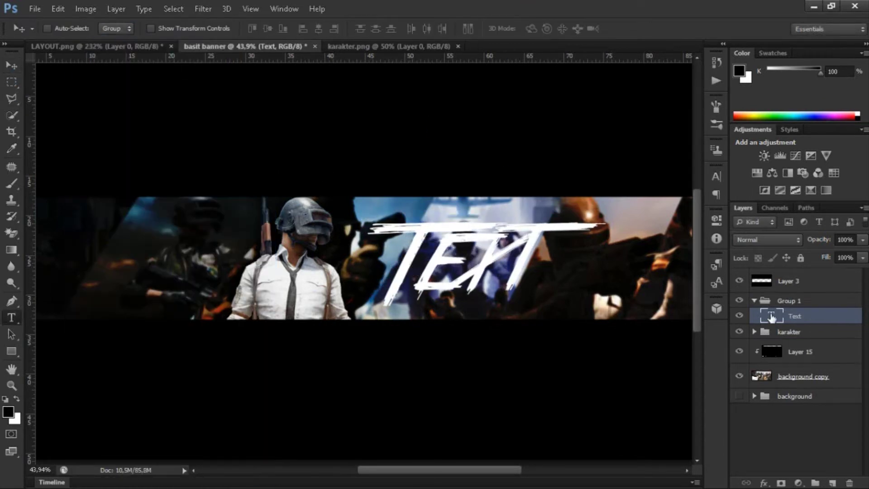
# Step: Change the title font to Slim Joe, reduce its size, and reposition it
pyautogui.click(135, 29)
pyautogui.scroll(2, 276, 406)
pyautogui.scroll(4, 275, 406)
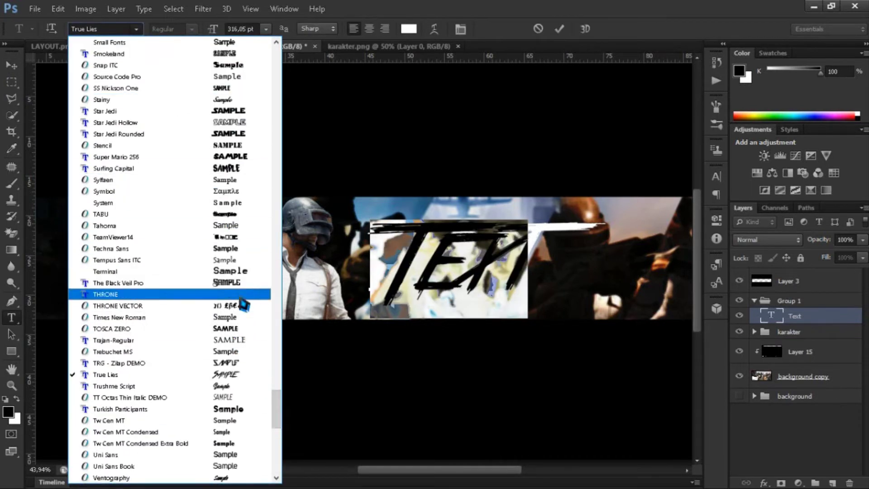
pyautogui.scroll(2, 278, 400)
pyautogui.moveTo(280, 404); pyautogui.dragTo(279, 393)
pyautogui.click(236, 216)
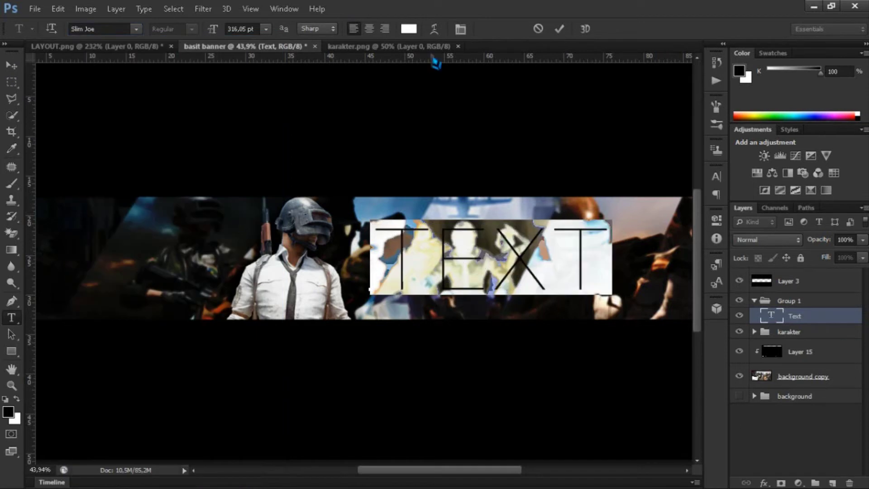
pyautogui.moveTo(198, 30); pyautogui.dragTo(82, 61)
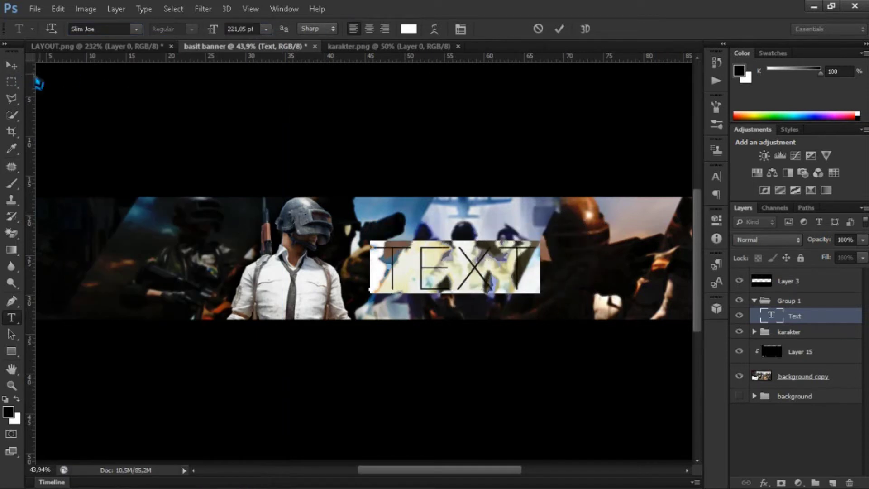
pyautogui.click(11, 65)
pyautogui.moveTo(410, 250); pyautogui.dragTo(418, 251)
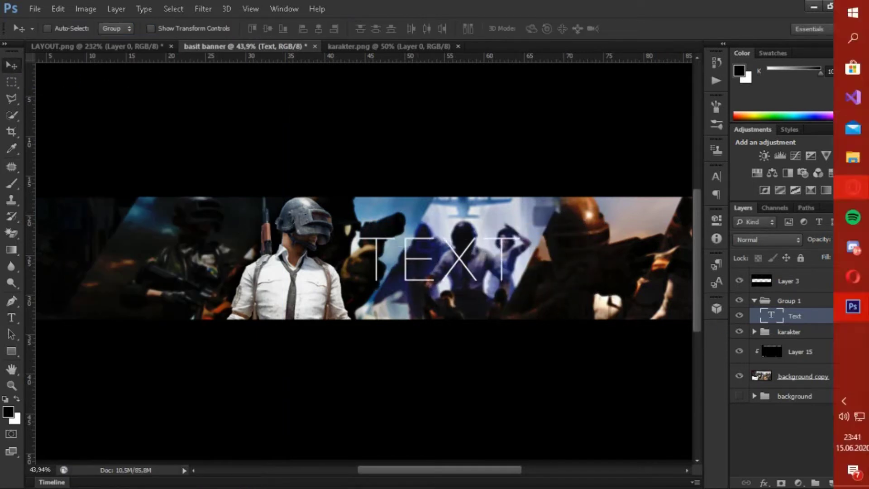
# Step: Give the title a Gradient Overlay with a light grey stop plus extra metallic banding stops
pyautogui.doubleClick(814, 315)
pyautogui.click(276, 223)
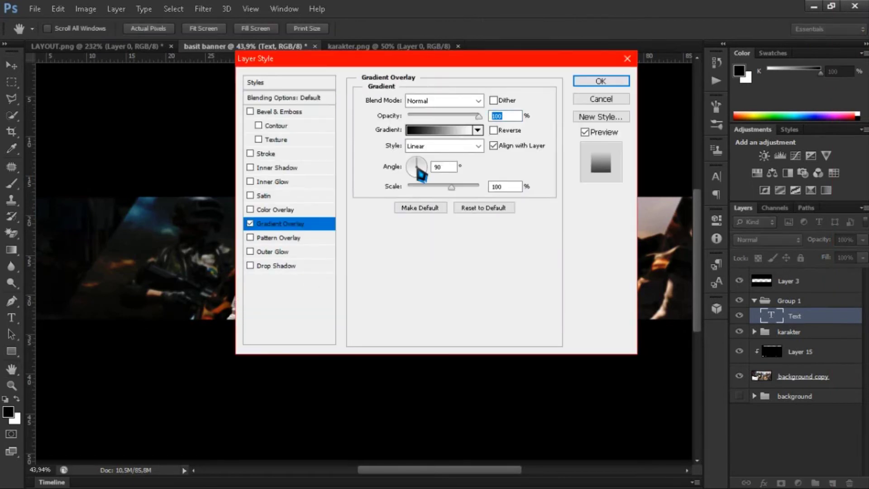
pyautogui.click(428, 130)
pyautogui.doubleClick(468, 411)
pyautogui.click(469, 142)
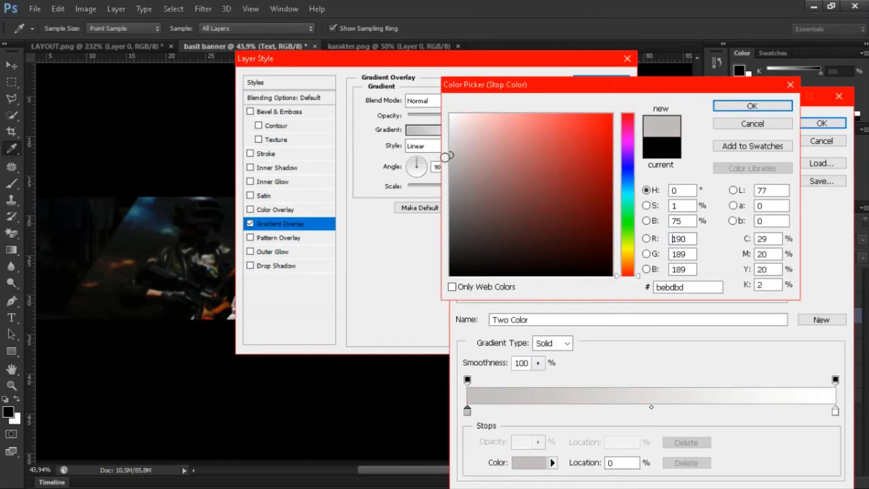
pyautogui.press('Return')
pyautogui.click(674, 411)
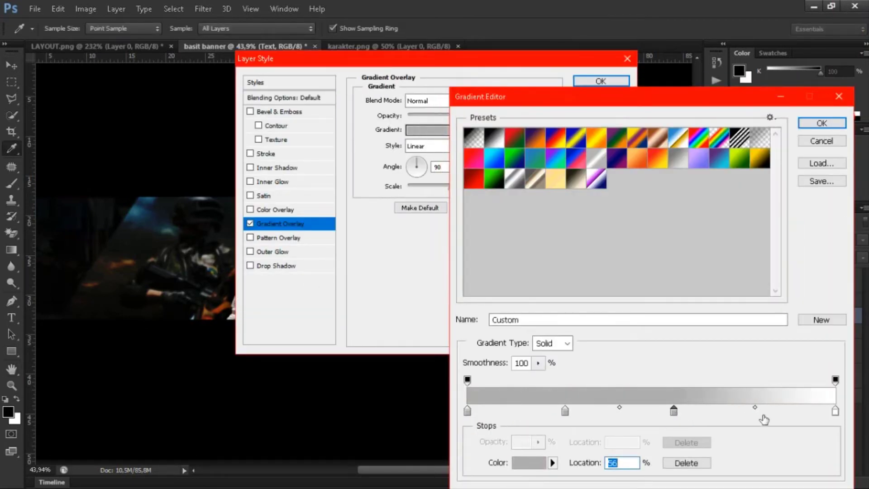
pyautogui.click(766, 411)
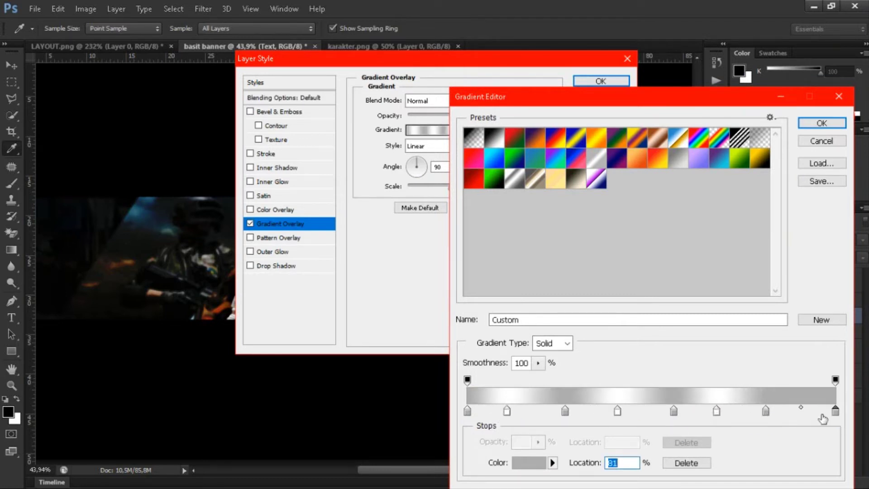
pyautogui.click(821, 123)
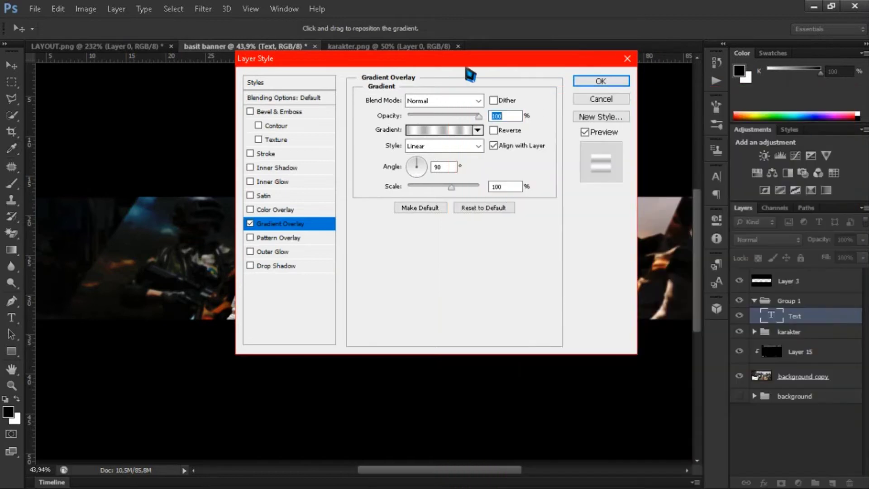
# Step: Add a Drop Shadow to the title and apply the layer styles
pyautogui.moveTo(362, 58)
pyautogui.mouseDown()
pyautogui.moveTo(359, 268)
pyautogui.moveTo(543, 96)
pyautogui.mouseUp()
pyautogui.click(457, 303)
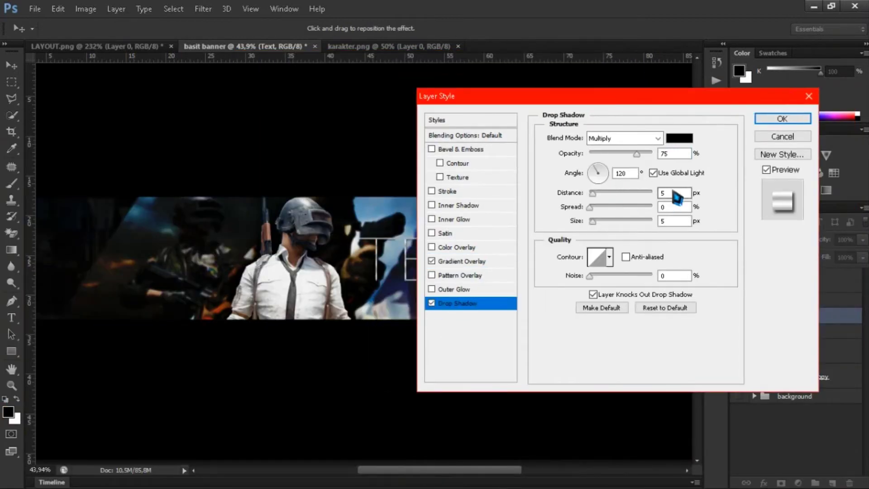
pyautogui.click(774, 119)
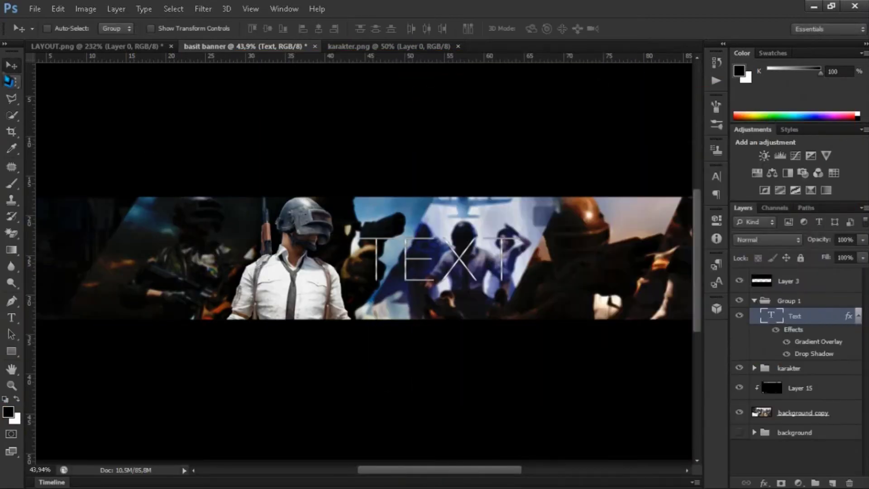
pyautogui.doubleClick(770, 315)
# Step: Change the title font to Montserrat with a bold weight
pyautogui.click(136, 28)
pyautogui.scroll(5, 226, 213)
pyautogui.scroll(5, 270, 211)
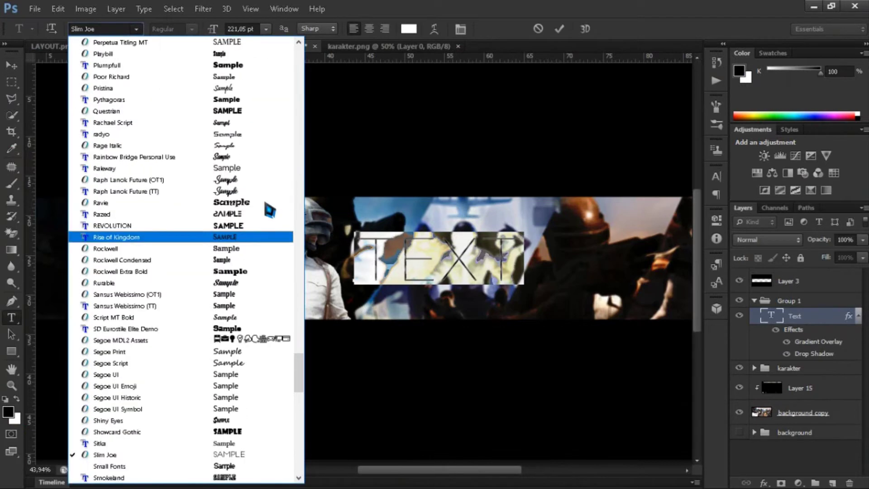
pyautogui.scroll(3, 270, 211)
pyautogui.scroll(3, 269, 152)
pyautogui.scroll(7, 266, 151)
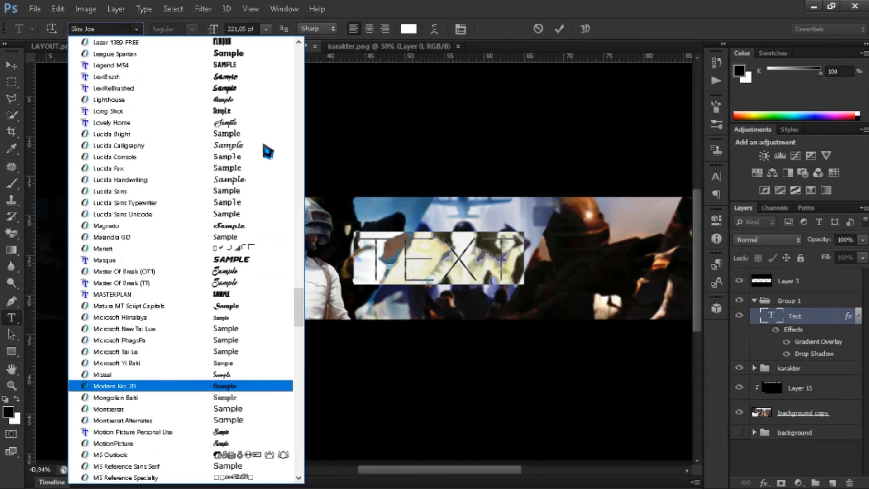
pyautogui.scroll(2, 266, 152)
pyautogui.scroll(3, 265, 154)
pyautogui.scroll(3, 264, 154)
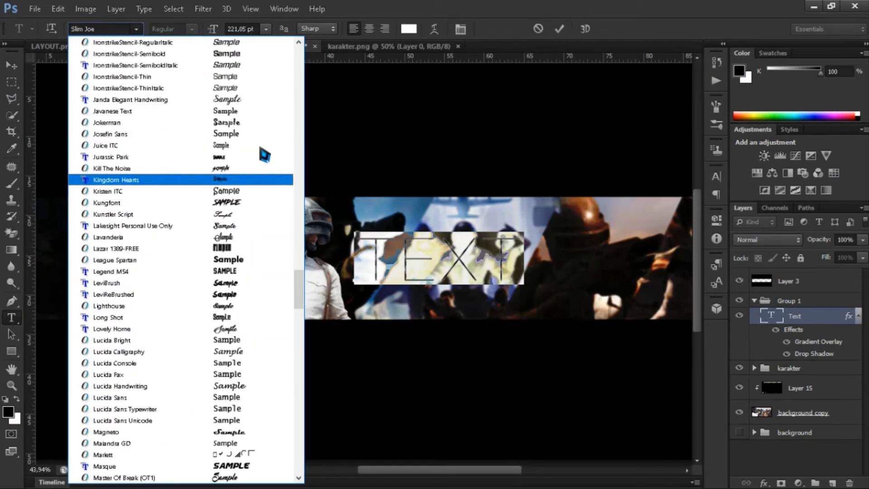
pyautogui.click(117, 29)
pyautogui.write('Montserrat')
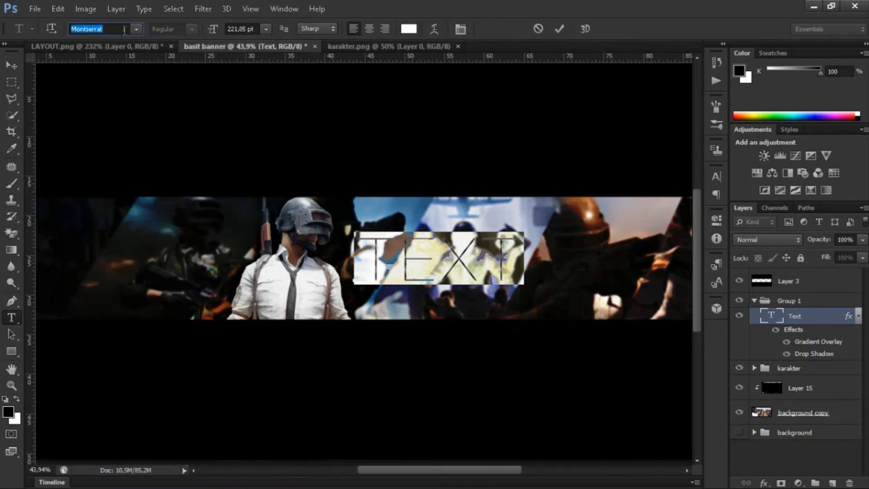
pyautogui.click(192, 29)
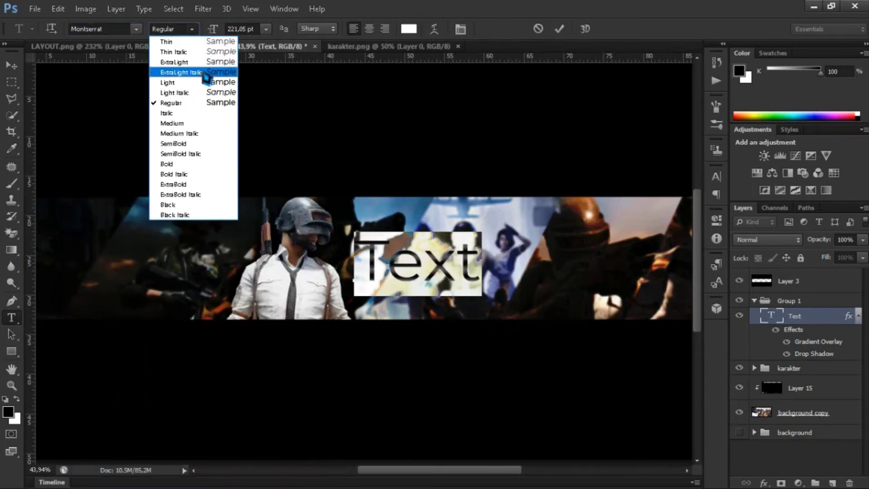
pyautogui.click(193, 28)
pyautogui.click(227, 138)
# Step: Nudge the title slightly lower and revisit its Gradient Overlay settings
pyautogui.hotkey('ctrl', 'Return')
pyautogui.press('v')
pyautogui.moveTo(362, 199); pyautogui.dragTo(360, 207)
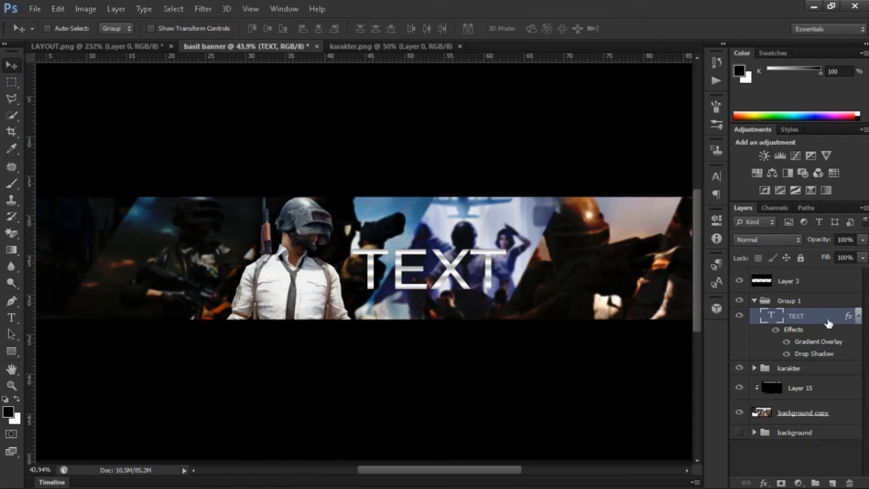
pyautogui.doubleClick(830, 319)
pyautogui.click(461, 261)
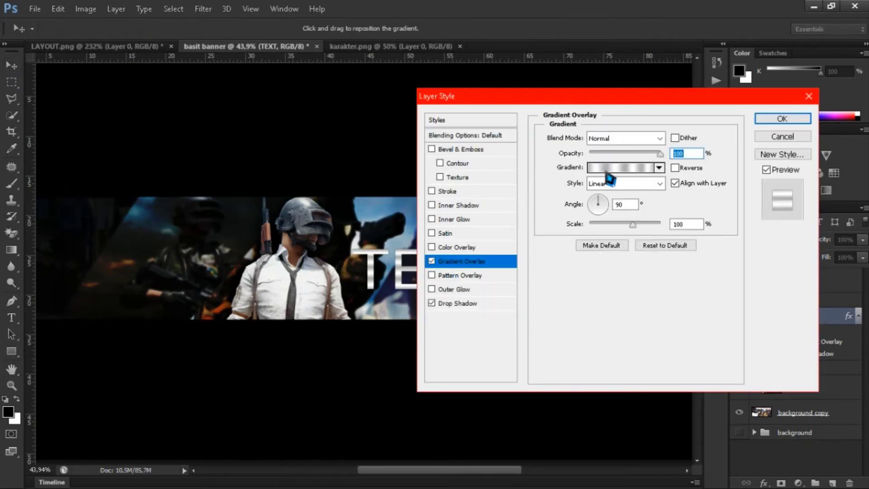
pyautogui.click(619, 168)
pyautogui.press('Escape')
pyautogui.press('Return')
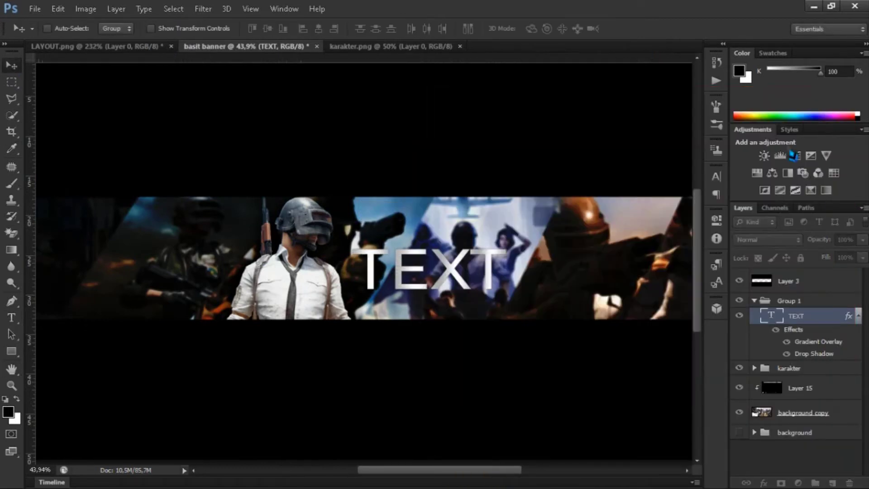
# Step: Stack slightly enlarged, down-left offset copies of the title for a 3D extruded look
pyautogui.hotkey('ctrl', 'j')
pyautogui.hotkey('ctrl', '[')
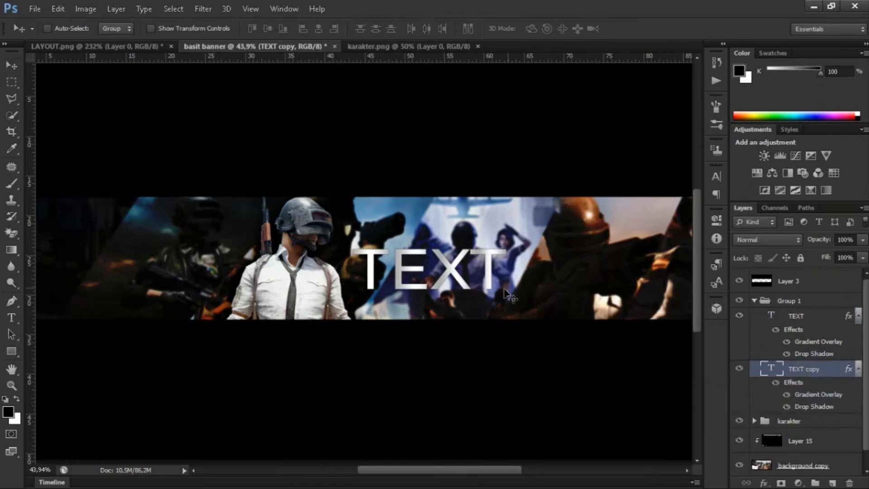
pyautogui.hotkey('ctrl', 't')
pyautogui.moveTo(503, 313)
pyautogui.mouseDown()
pyautogui.moveTo(509, 308)
pyautogui.moveTo(493, 291)
pyautogui.mouseUp()
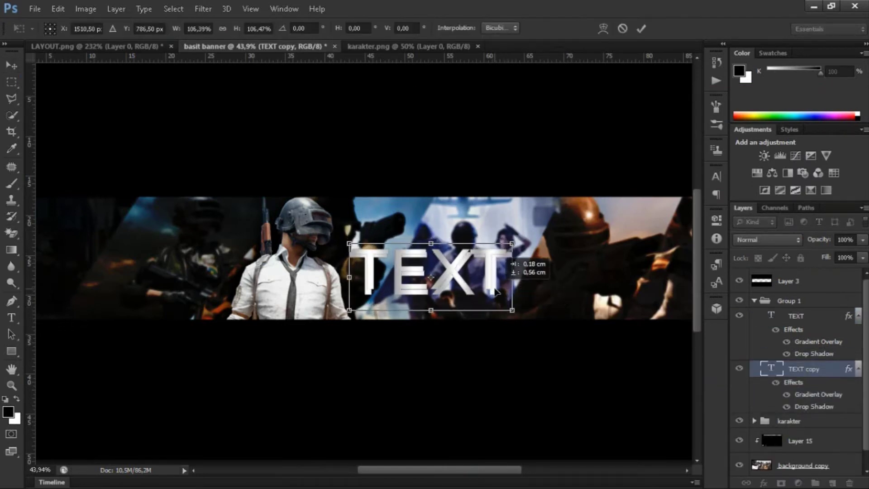
pyautogui.click(641, 28)
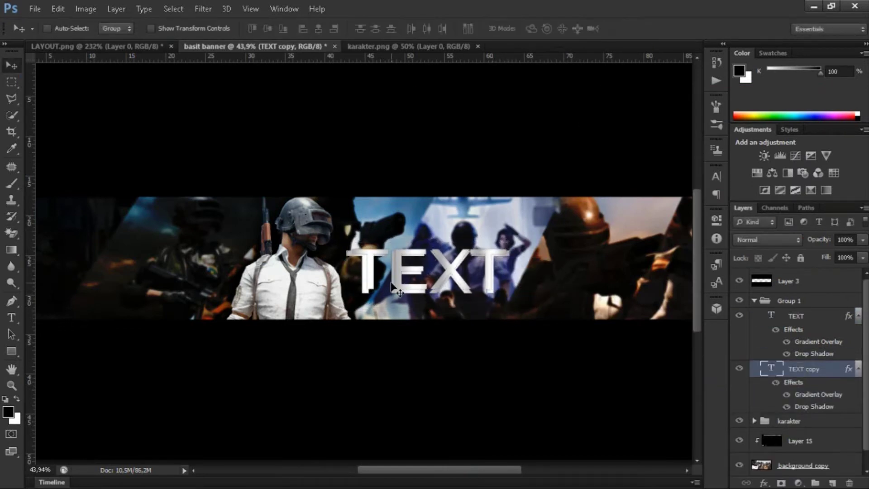
pyautogui.hotkey('ctrl', 'alt', 'shift', 't')
pyautogui.hotkey('ctrl', 'alt', 'shift', 't')
pyautogui.hotkey('ctrl', 'alt', 'shift', 't')
pyautogui.hotkey('ctrl', 'alt', 'shift', 't')
pyautogui.hotkey('ctrl', 'alt', 'shift', 't')
pyautogui.hotkey('ctrl', 'alt', 'shift', 't')
pyautogui.hotkey('ctrl', 'alt', 'shift', 't')
pyautogui.hotkey('ctrl', 'alt', 'shift', 't')
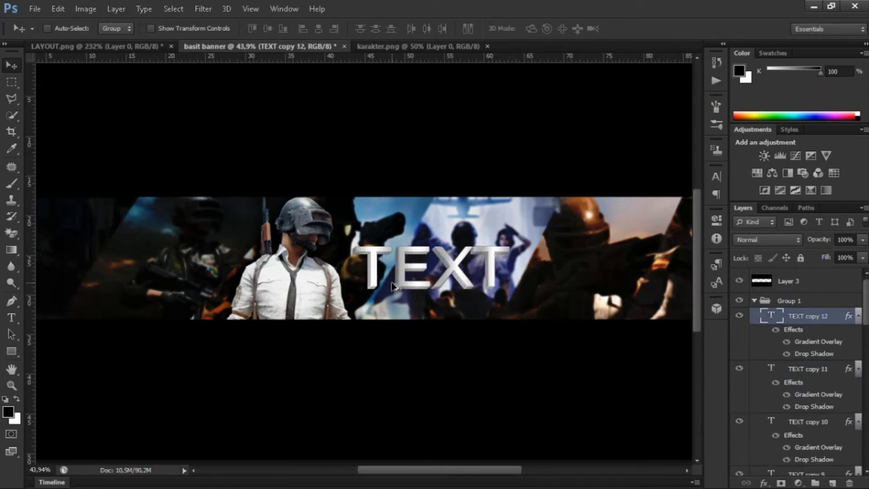
# Step: Collapse the title group and move it slightly left and down
pyautogui.click(754, 300)
pyautogui.click(787, 301)
pyautogui.moveTo(425, 251); pyautogui.dragTo(409, 260)
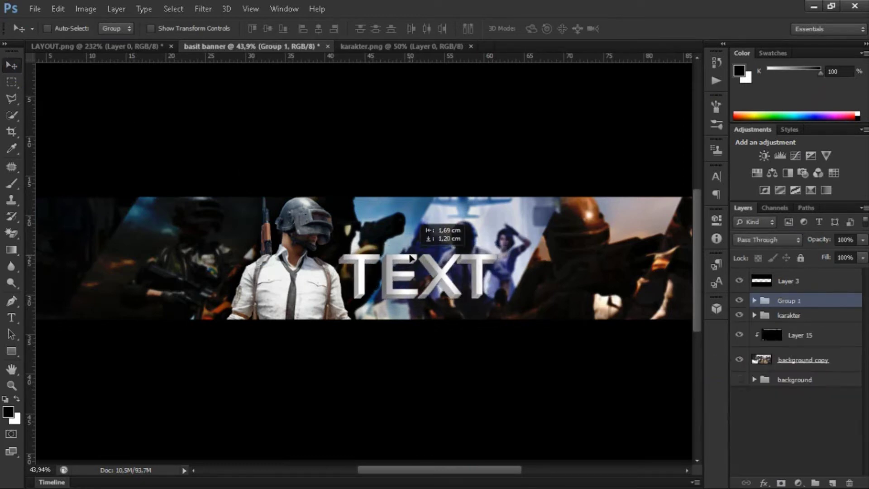
pyautogui.scroll(4, 409, 337)
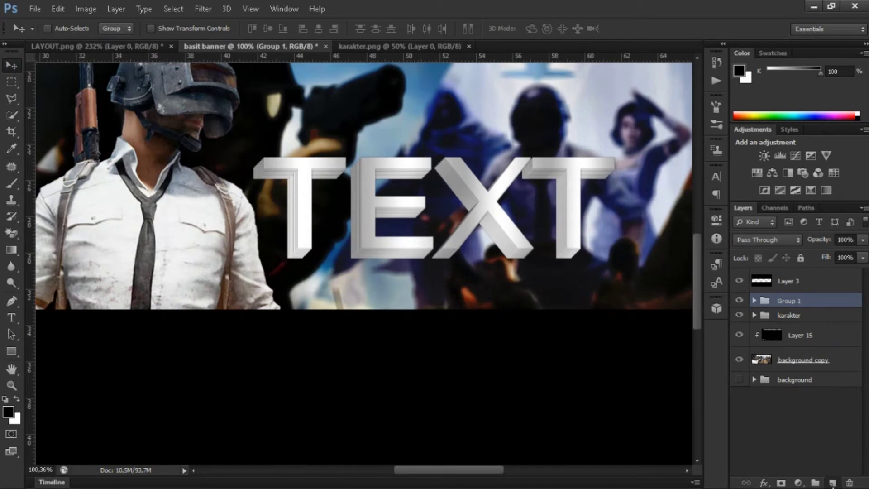
# Step: Paint soft black shading over the TEXT letters on a new layer clipped to the group, at 74% opacity
pyautogui.click(832, 483)
pyautogui.press('b')
pyautogui.click(345, 222)
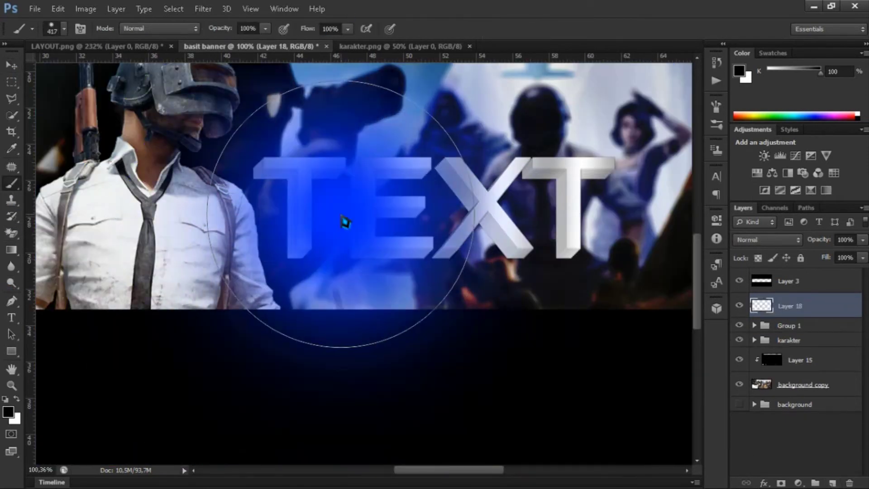
pyautogui.hotkey('ctrl', 'z')
pyautogui.press('5')
pyautogui.press('4')
pyautogui.moveTo(289, 254); pyautogui.dragTo(272, 272)
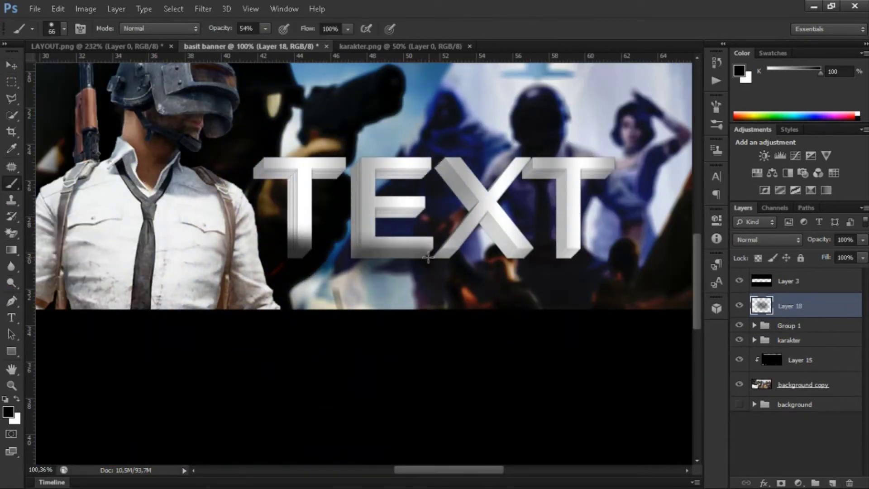
pyautogui.moveTo(428, 257); pyautogui.dragTo(294, 256)
pyautogui.moveTo(273, 145)
pyautogui.mouseDown()
pyautogui.moveTo(475, 151)
pyautogui.moveTo(588, 227)
pyautogui.moveTo(434, 210)
pyautogui.mouseUp()
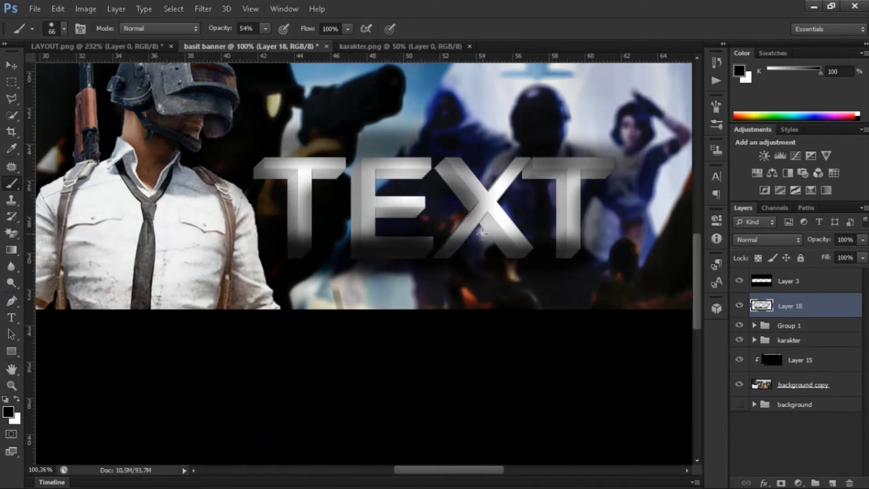
pyautogui.moveTo(482, 233); pyautogui.dragTo(523, 223)
pyautogui.keyDown('alt'); pyautogui.click(772, 320); pyautogui.keyUp('alt')
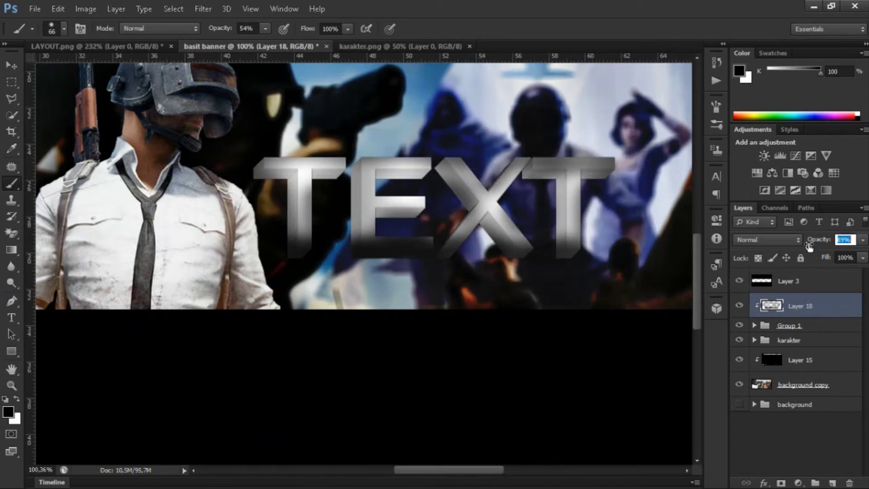
pyautogui.moveTo(809, 246); pyautogui.dragTo(802, 245)
pyautogui.hotkey('ctrl', '0')
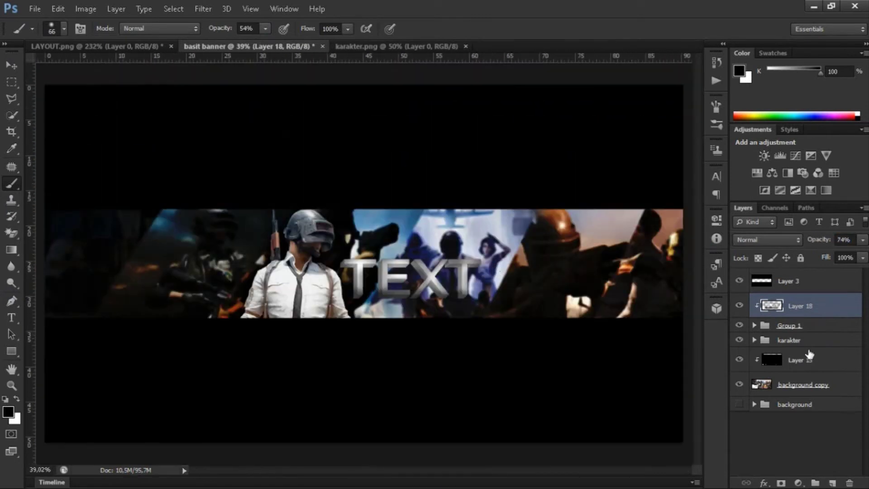
# Step: On a new layer below the title, paint dark strokes behind the letters
pyautogui.keyDown('ctrl'); pyautogui.click(833, 482); pyautogui.keyUp('ctrl')
pyautogui.scroll(3, 350, 311)
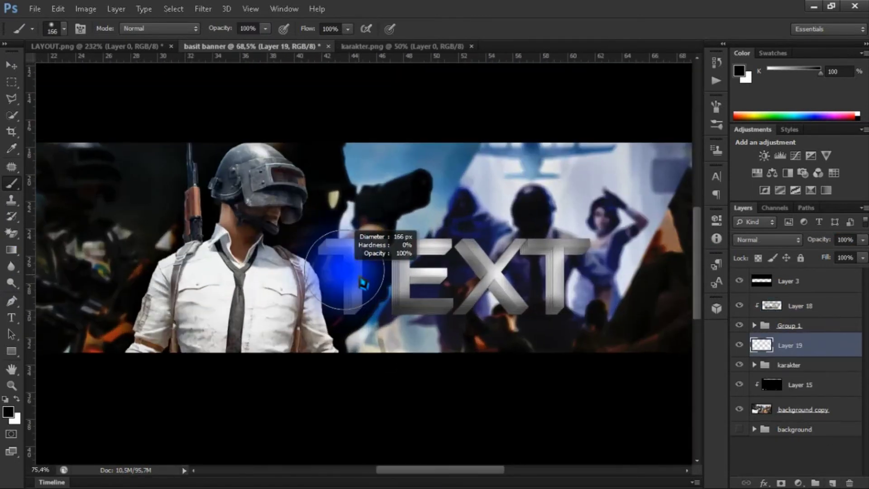
pyautogui.moveTo(323, 272)
pyautogui.mouseDown()
pyautogui.moveTo(457, 299)
pyautogui.moveTo(584, 271)
pyautogui.mouseUp()
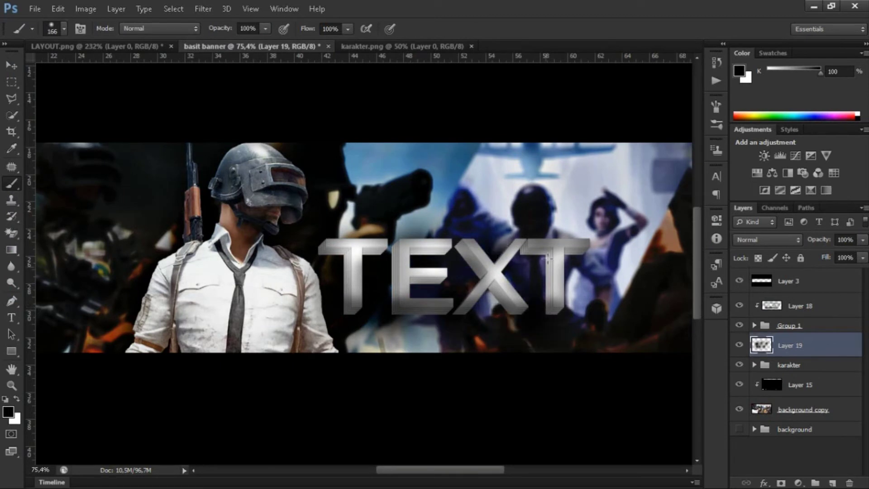
pyautogui.scroll(-2, 477, 282)
# Step: Paint white glow spots at the T, E, X and final T on a new layer at 78% opacity
pyautogui.click(800, 305)
pyautogui.click(833, 483)
pyautogui.press('x')
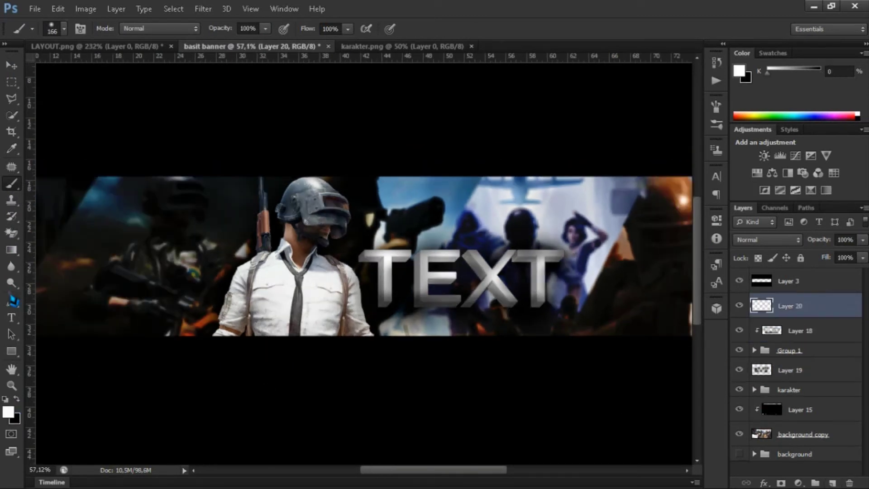
pyautogui.scroll(2, 405, 269)
pyautogui.click(353, 248)
pyautogui.click(466, 310)
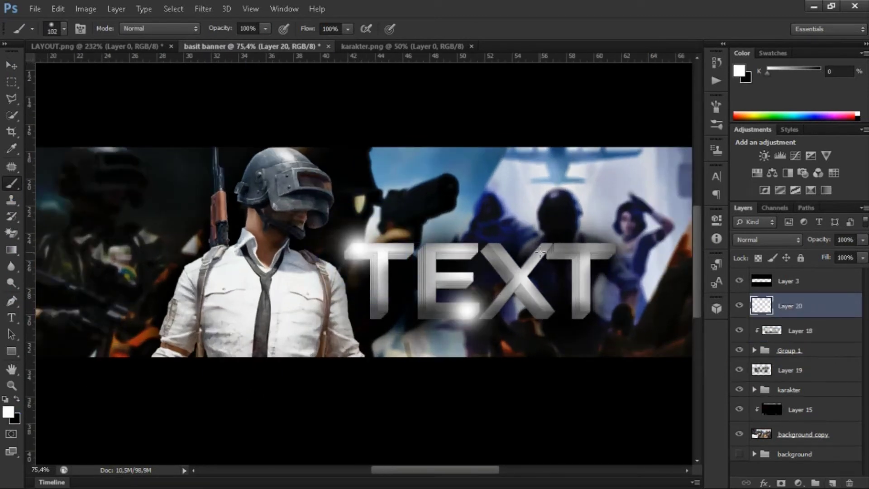
pyautogui.click(538, 248)
pyautogui.click(608, 247)
pyautogui.moveTo(813, 240); pyautogui.dragTo(807, 240)
pyautogui.scroll(-5, 582, 328)
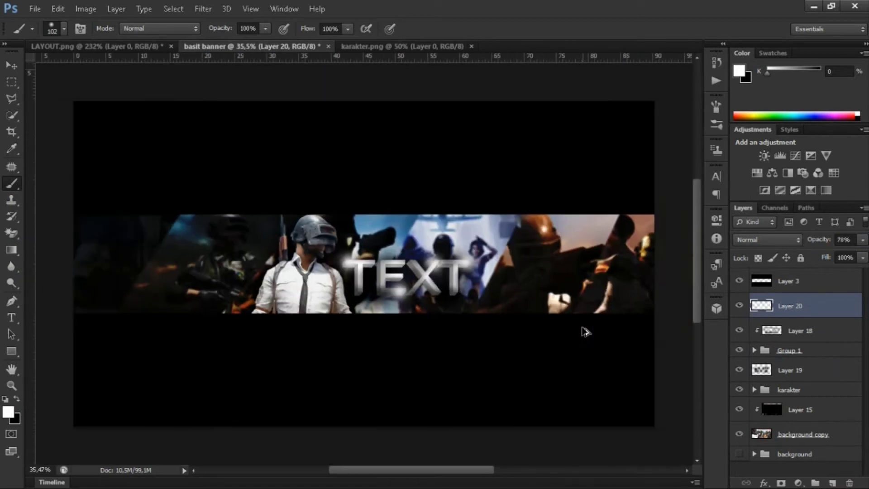
pyautogui.scroll(-1, 446, 313)
# Step: Brighten the banner strip with a very large white brush on a new layer at 75% opacity
pyautogui.click(832, 483)
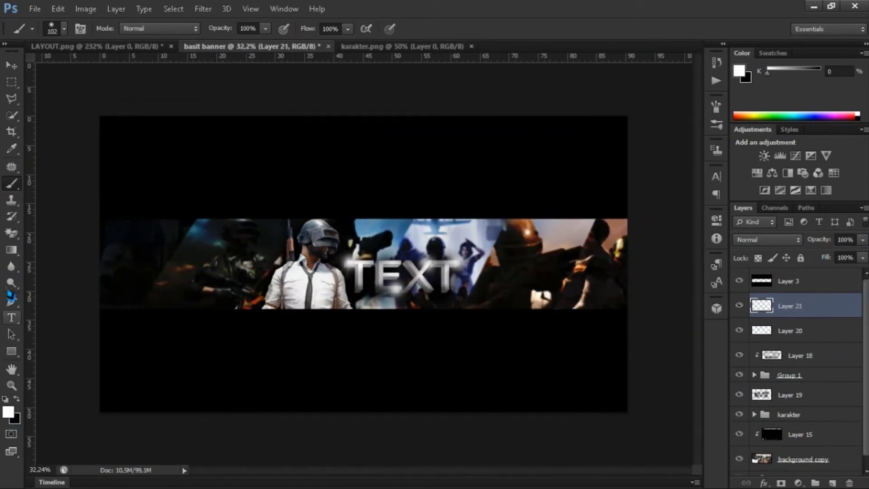
pyautogui.moveTo(145, 272); pyautogui.dragTo(213, 254)
pyautogui.scroll(-2, 378, 305)
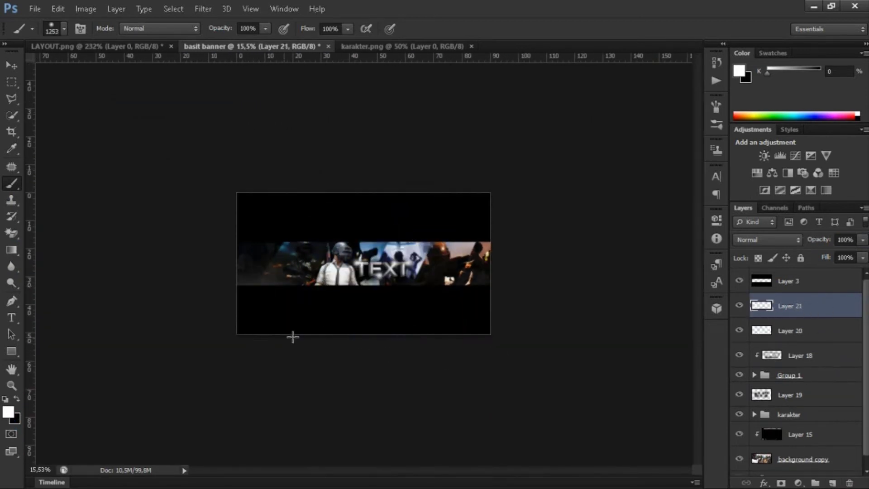
pyautogui.moveTo(372, 197)
pyautogui.mouseDown()
pyautogui.moveTo(508, 227)
pyautogui.moveTo(450, 210)
pyautogui.moveTo(423, 326)
pyautogui.moveTo(303, 290)
pyautogui.mouseUp()
pyautogui.scroll(5, 302, 291)
pyautogui.press('7')
pyautogui.press('5')
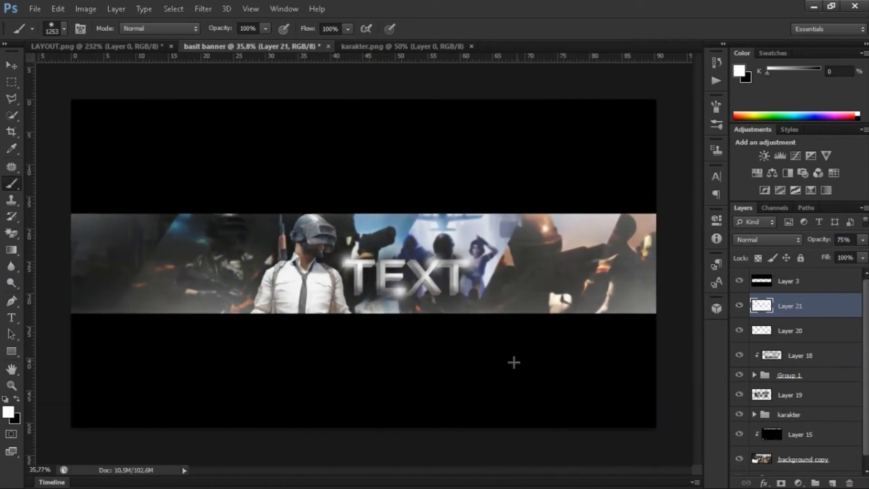
# Step: Darken the right part of the banner with black on another new layer
pyautogui.click(831, 483)
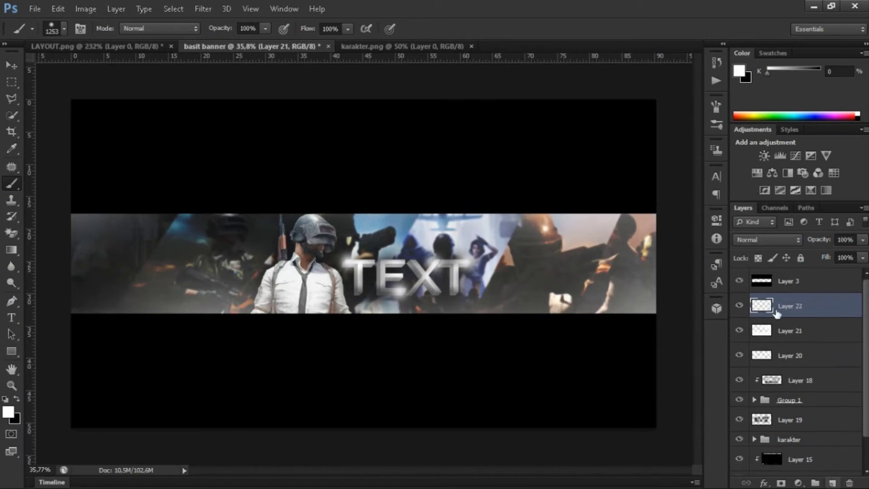
pyautogui.press('x')
pyautogui.scroll(-2, 366, 289)
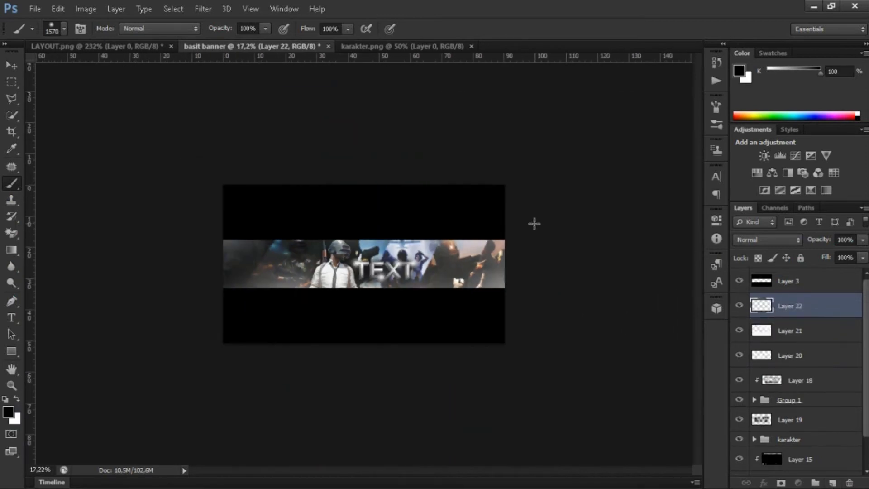
pyautogui.moveTo(541, 273); pyautogui.dragTo(517, 218)
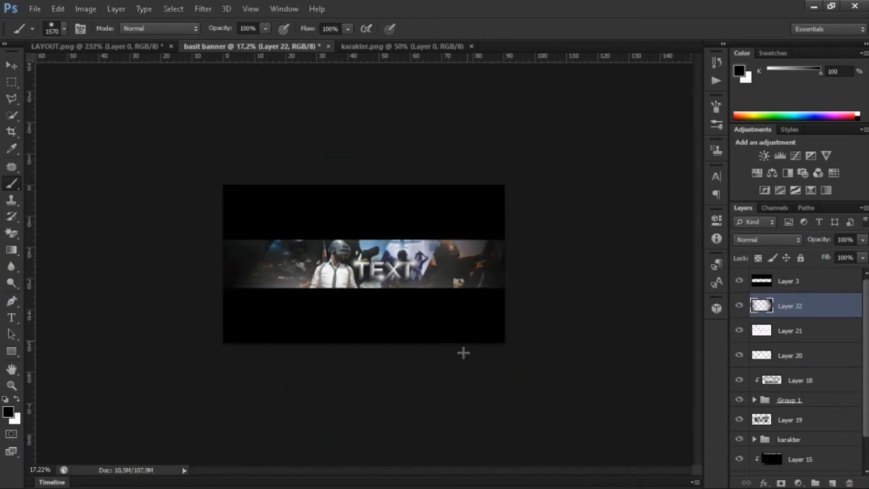
pyautogui.moveTo(463, 353); pyautogui.dragTo(443, 315)
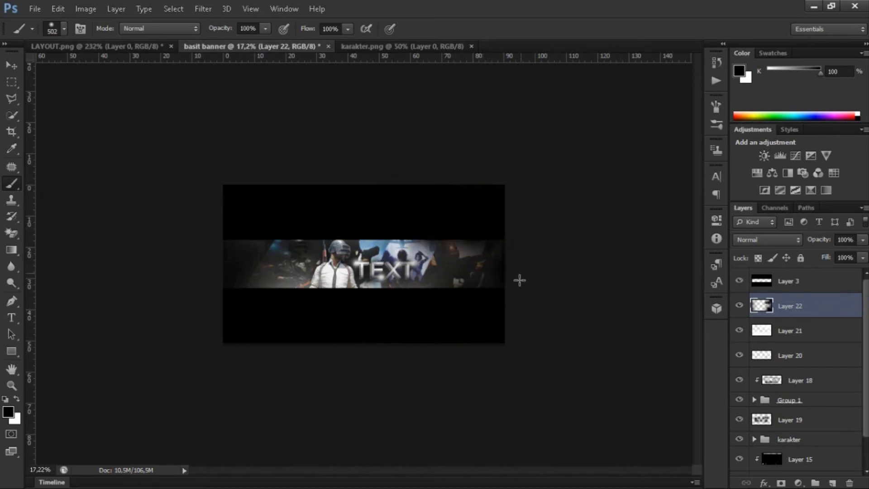
# Step: Expand the title group and select a text layer inside it
pyautogui.scroll(2, 363, 346)
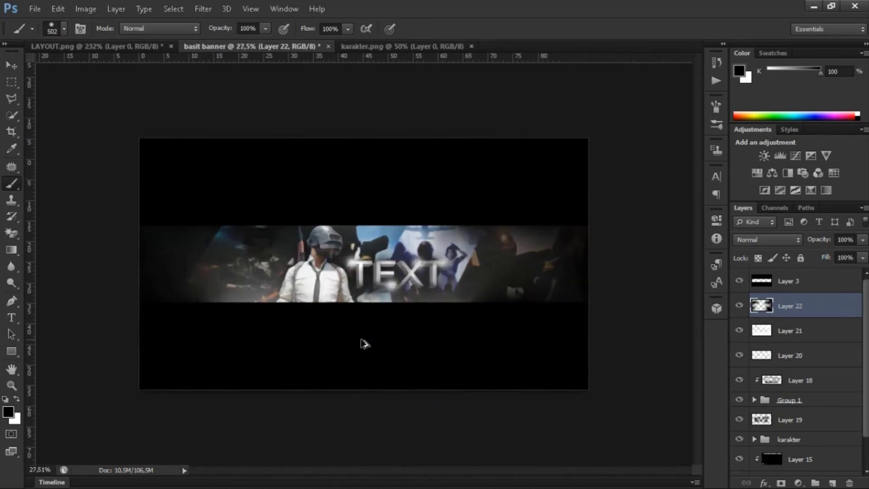
pyautogui.scroll(2, 358, 339)
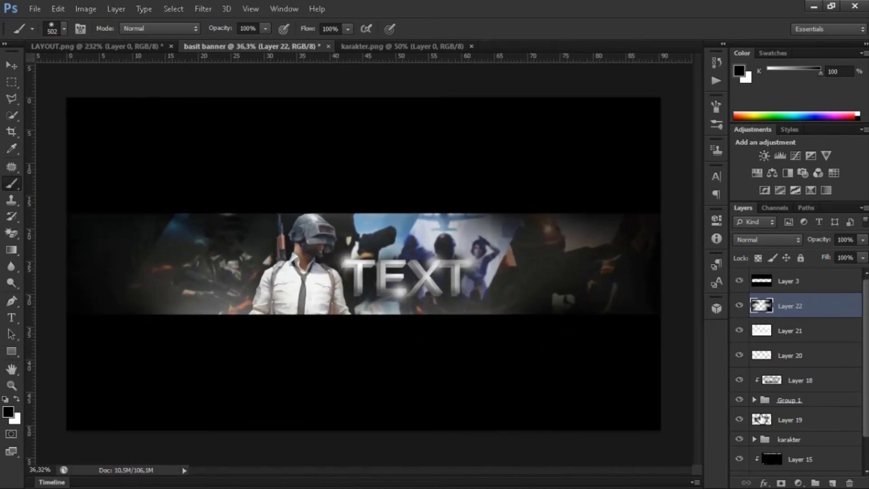
pyautogui.scroll(-2, 762, 417)
pyautogui.click(753, 364)
pyautogui.click(754, 365)
pyautogui.click(793, 382)
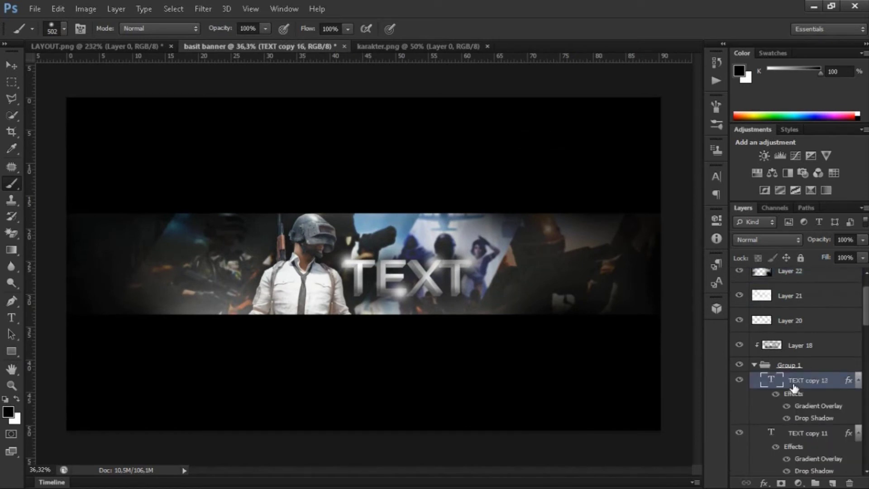
# Step: Delete the extra TEXT copy layers and give the title a heavier font weight
pyautogui.press('Delete')
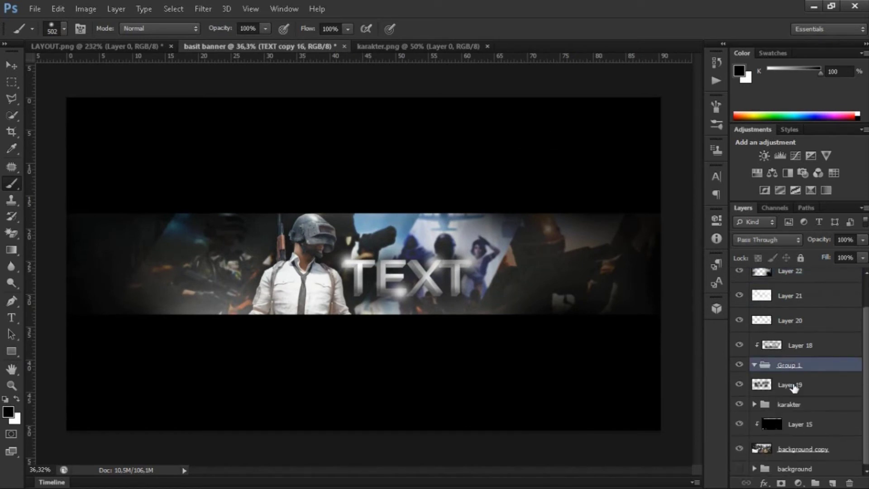
pyautogui.press('Delete')
pyautogui.click(190, 28)
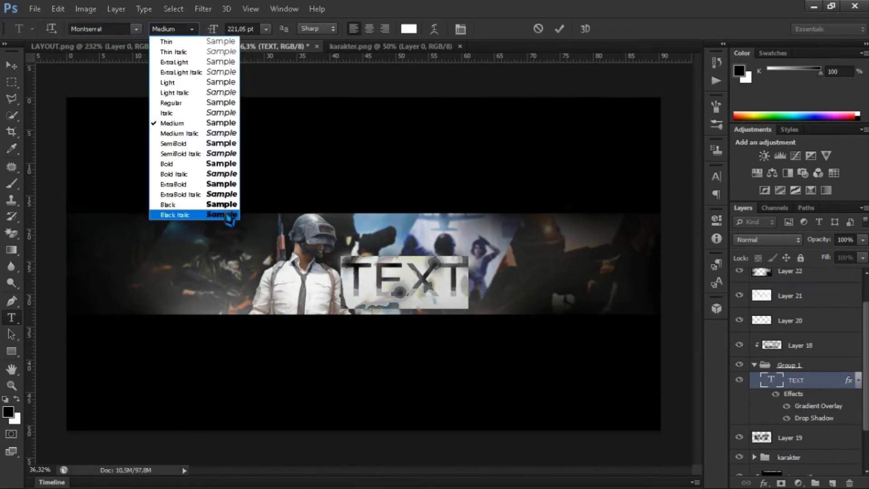
pyautogui.click(228, 216)
pyautogui.press('b')
pyautogui.press('v')
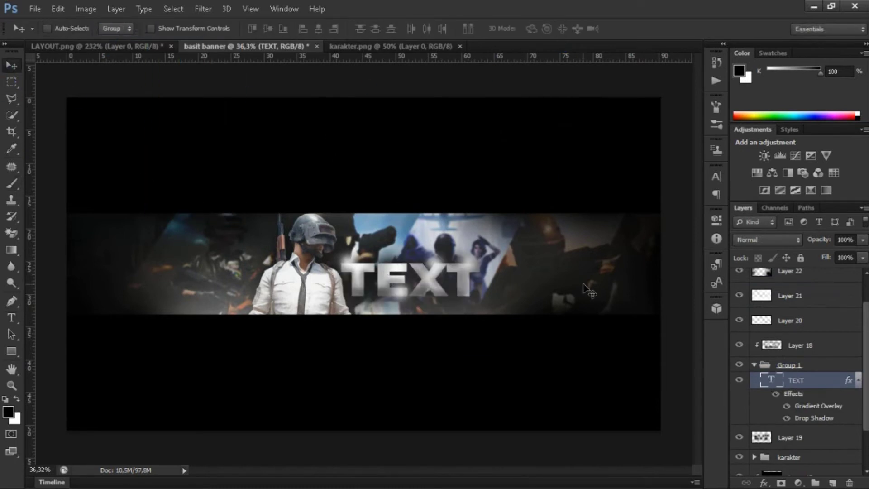
# Step: Set the shading layer to 74% opacity and duplicate the TEXT layer
pyautogui.click(807, 345)
pyautogui.moveTo(821, 239); pyautogui.dragTo(831, 256)
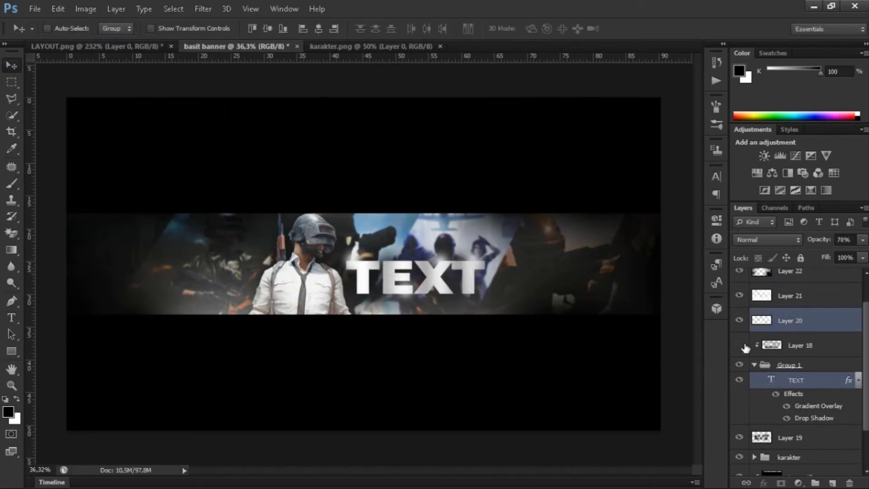
pyautogui.click(827, 389)
pyautogui.hotkey('ctrl', 'j')
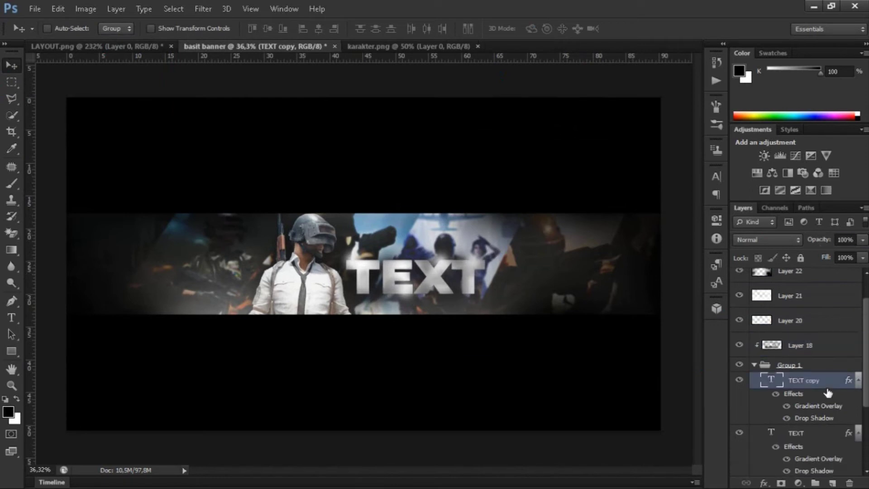
pyautogui.scroll(-1, 491, 300)
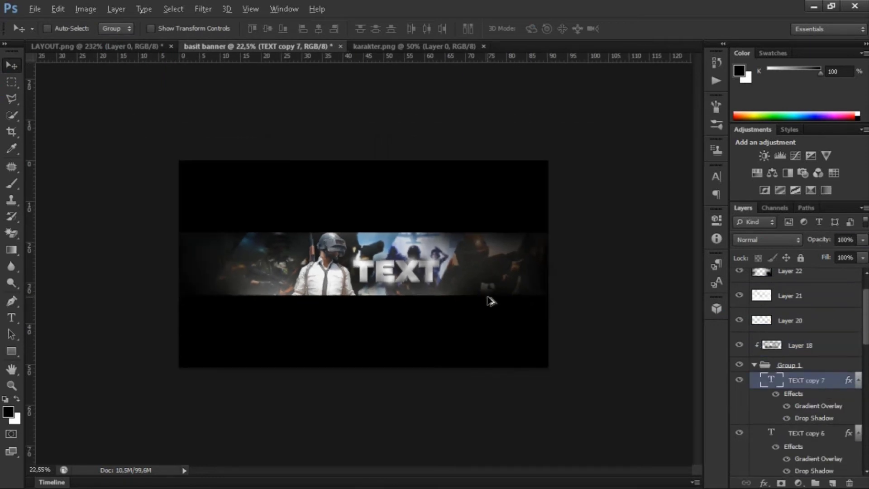
pyautogui.scroll(2, 491, 300)
# Step: Group the title layers as 'TEXT' and the banner layers as 'SOCIAL MEDIA'
pyautogui.click(755, 365)
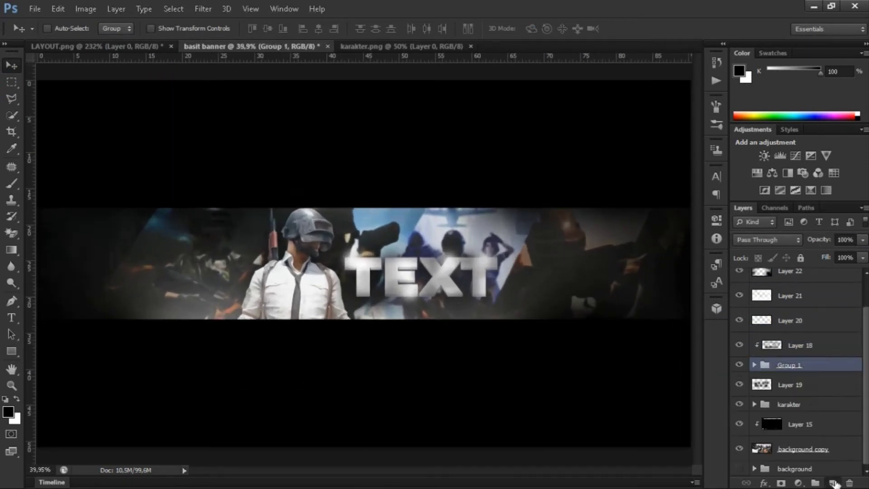
pyautogui.hotkey('ctrl', 'g')
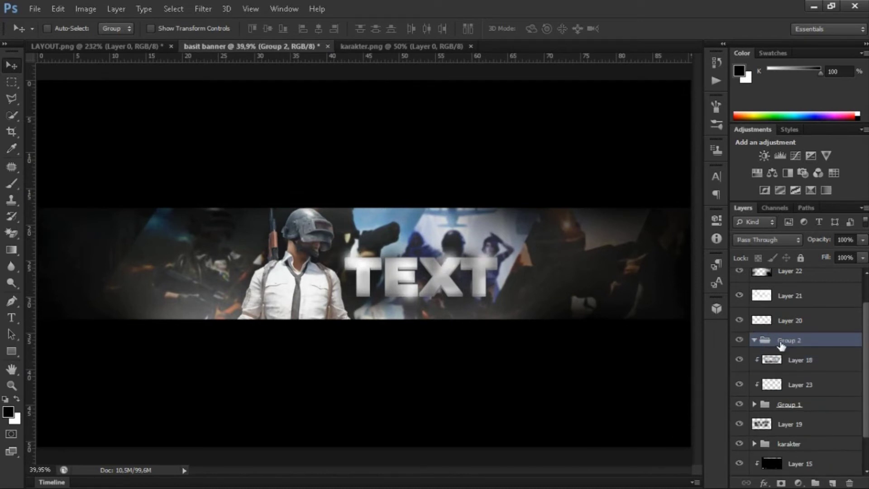
pyautogui.moveTo(789, 320); pyautogui.dragTo(787, 340)
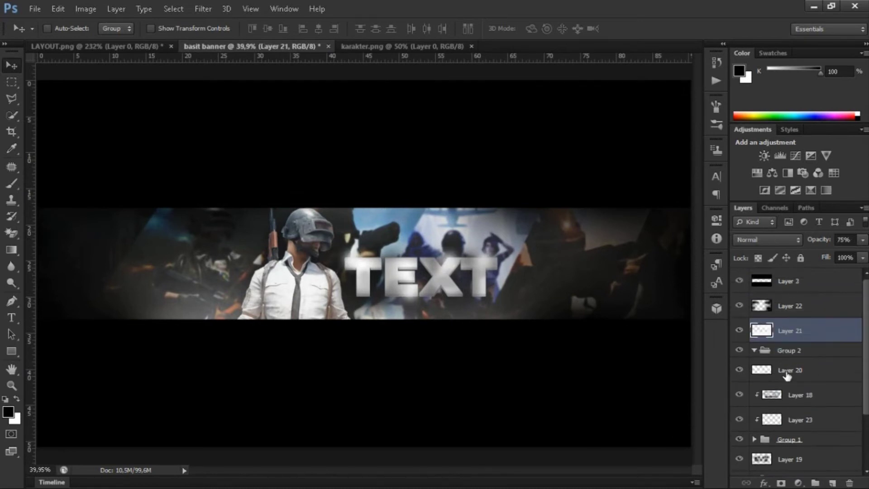
pyautogui.keyDown('shift'); pyautogui.click(809, 386); pyautogui.keyUp('shift')
pyautogui.hotkey('ctrl', 'g')
pyautogui.press('Return')
pyautogui.click(790, 352)
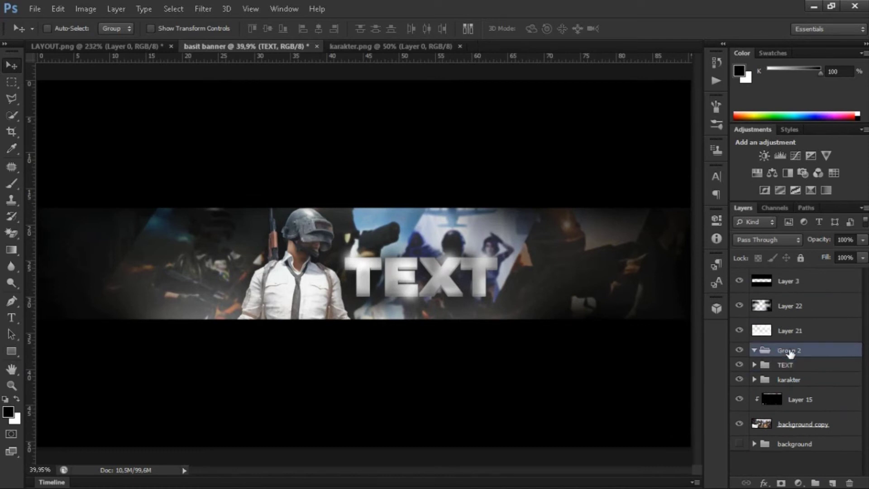
pyautogui.write('SOCIAL MEDIA')
pyautogui.press('Return')
# Step: Expand the TEXT group and select the TEXT title layer
pyautogui.click(754, 364)
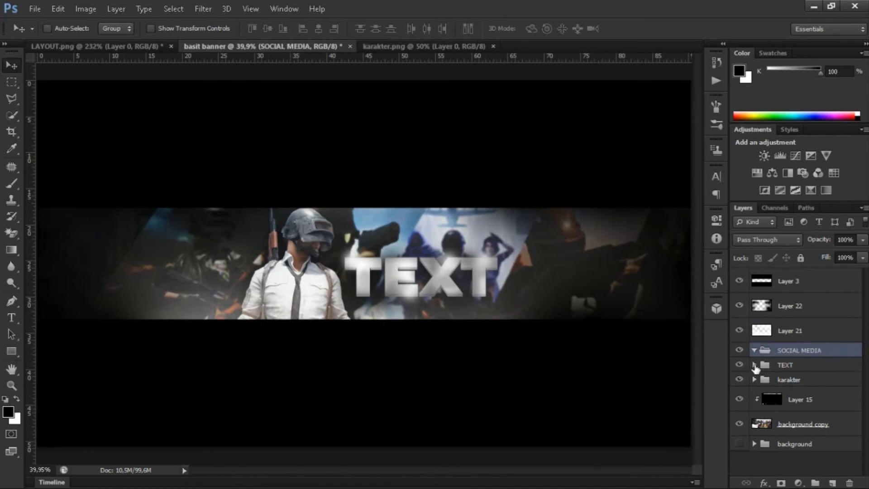
pyautogui.scroll(-2, 785, 383)
pyautogui.scroll(-2, 785, 383)
pyautogui.scroll(-2, 785, 384)
pyautogui.scroll(-1, 785, 384)
pyautogui.click(788, 360)
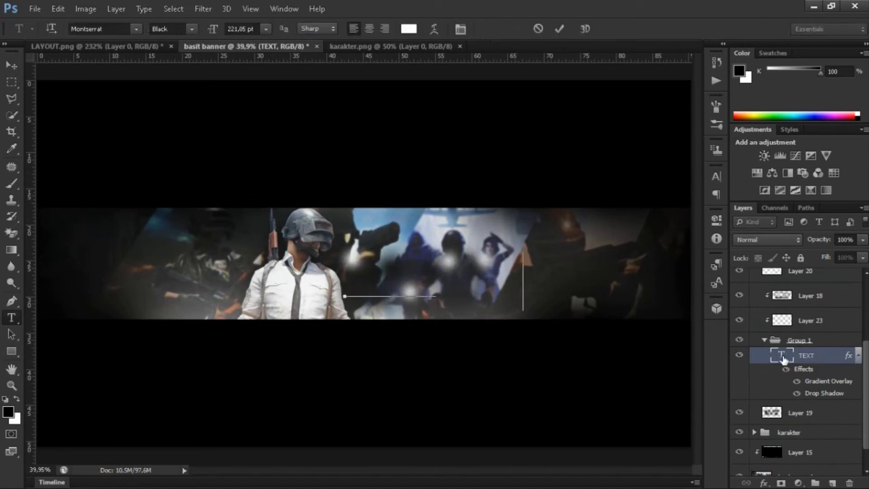
pyautogui.write('HANRY')
# Step: Stack offset HANRY duplicates to give the title 3D thickness
pyautogui.hotkey('ctrl', 'j')
pyautogui.hotkey('ctrl', 'j')
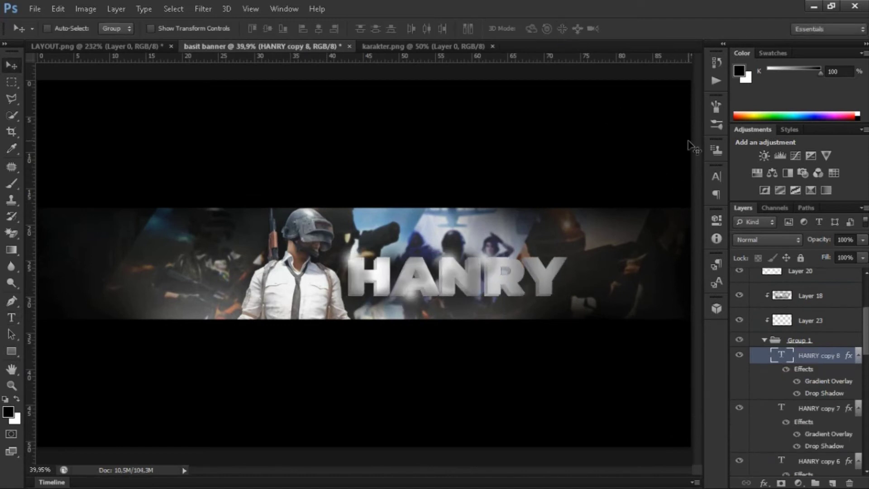
pyautogui.hotkey('ctrl', 'alt', 'z')
pyautogui.hotkey('ctrl', 'alt', 'z')
pyautogui.hotkey('ctrl', 'alt', 'z')
pyautogui.hotkey('ctrl', 'alt', 'z')
pyautogui.scroll(5, 412, 281)
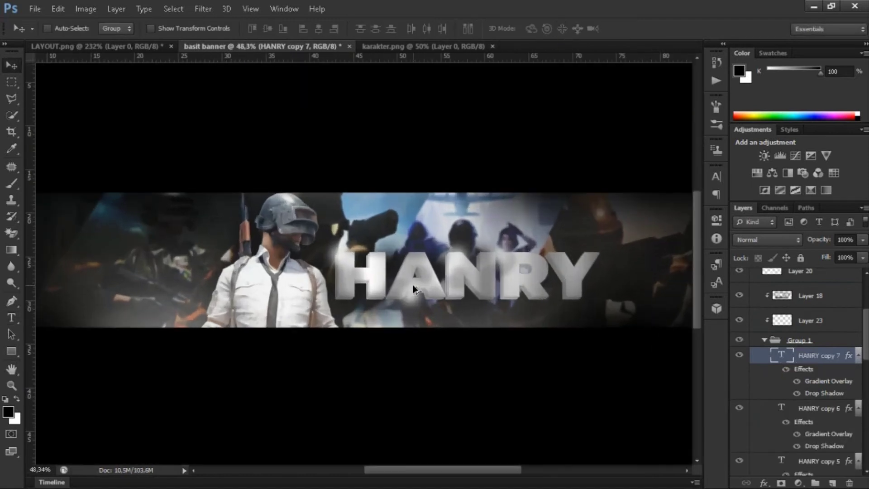
pyautogui.scroll(2, 461, 257)
pyautogui.hotkey('ctrl', 'j')
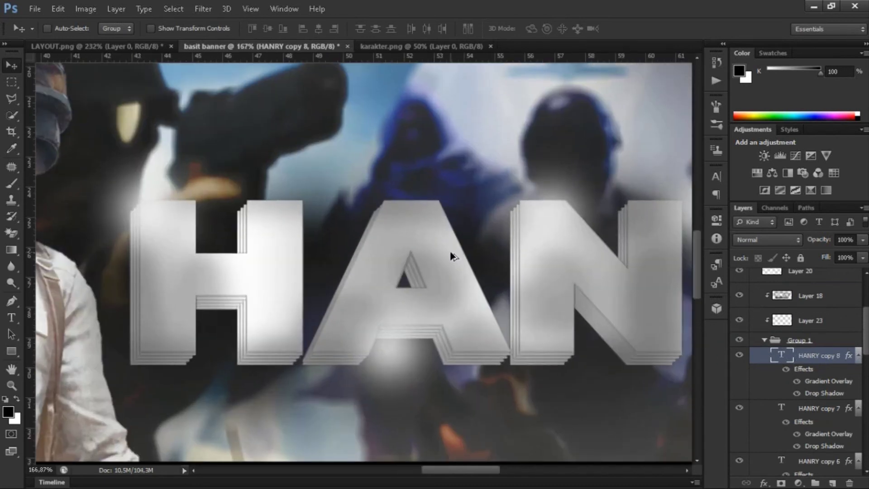
pyautogui.hotkey('ctrl', 'j')
pyautogui.hotkey('ctrl', 'j')
pyautogui.hotkey('ctrl', 'alt', 'z')
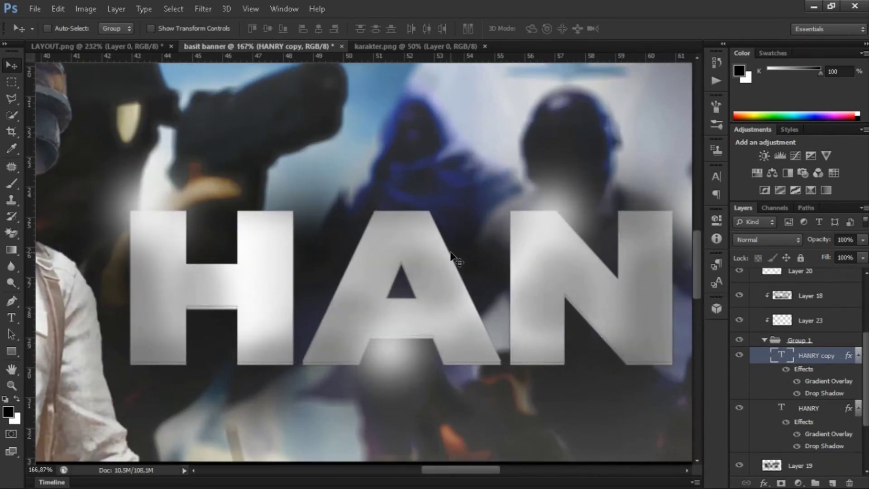
pyautogui.hotkey('ctrl', 'alt', 'z')
pyautogui.hotkey('ctrl', 'alt', 'z')
pyautogui.hotkey('ctrl', 'alt', 'z')
pyautogui.hotkey('ctrl', 'j')
pyautogui.hotkey('ctrl', 'j')
pyautogui.hotkey('ctrl', 'j')
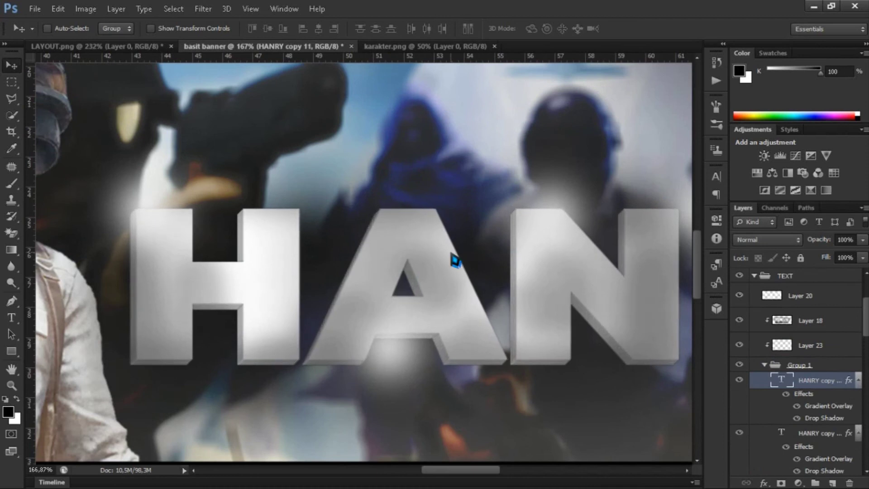
pyautogui.hotkey('ctrl', 'j')
pyautogui.hotkey('ctrl', 'j')
pyautogui.scroll(-4, 398, 258)
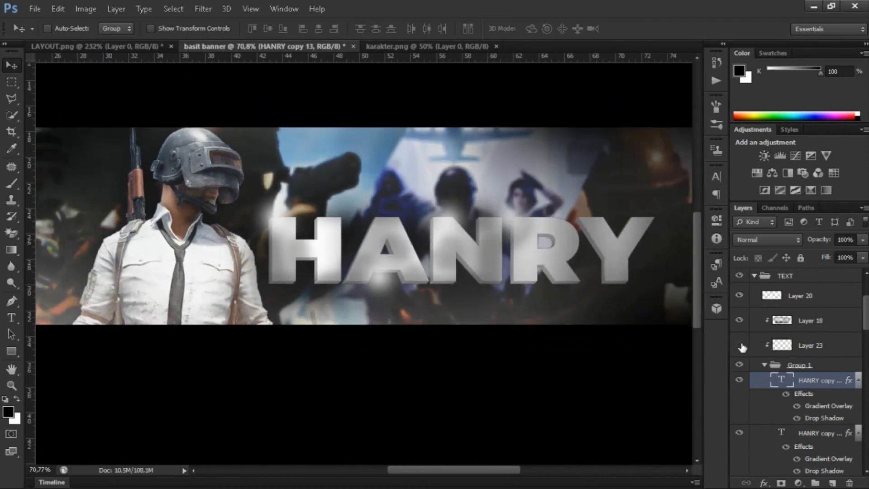
# Step: Hide the glow-spot layers and add a new layer in Group 1 with a 126 px soft brush
pyautogui.click(739, 295)
pyautogui.click(832, 483)
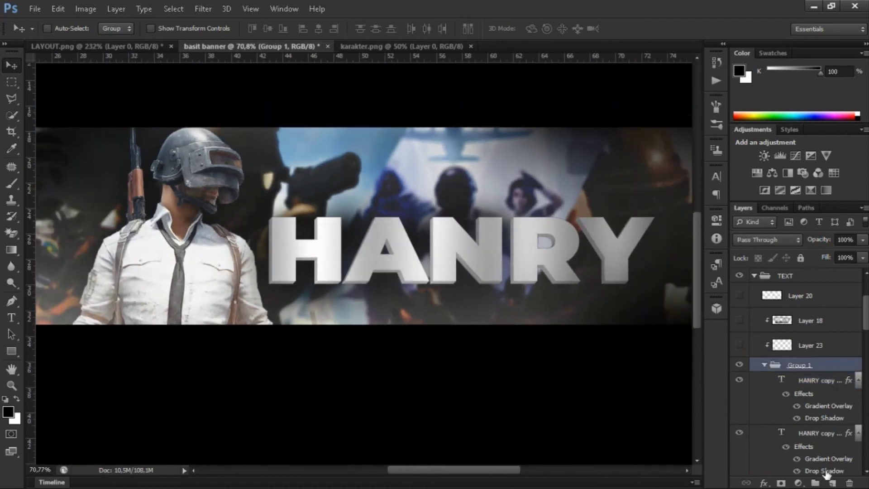
pyautogui.click(12, 184)
pyautogui.click(12, 385)
pyautogui.press('b')
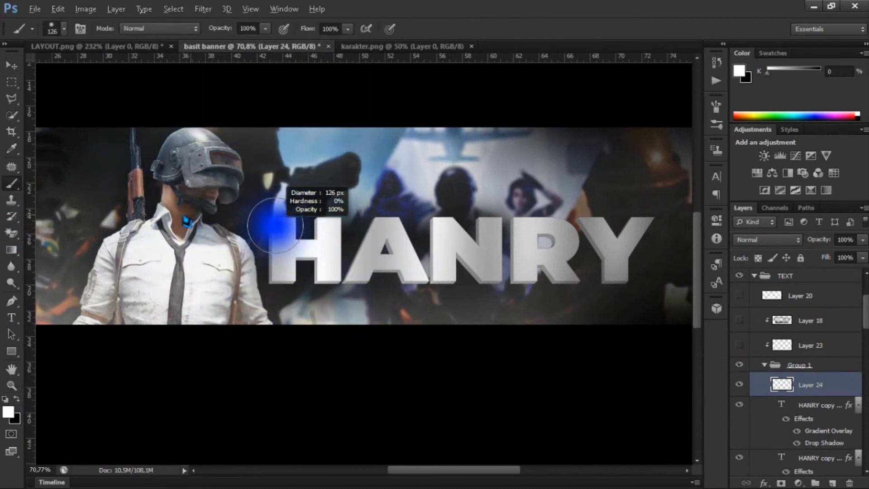
pyautogui.moveTo(281, 223); pyautogui.dragTo(367, 267)
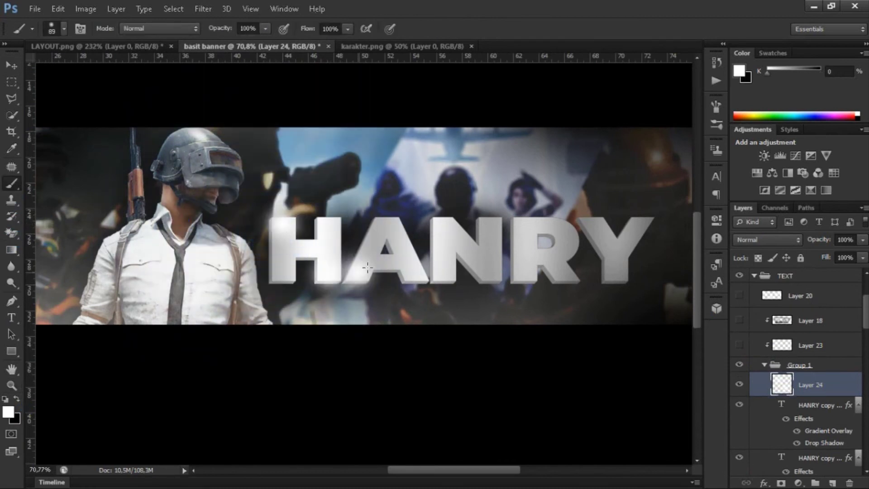
# Step: Paint soft white glow across HANRY, lower it to 79% opacity, and collapse the groups
pyautogui.click(496, 227)
pyautogui.click(427, 276)
pyautogui.click(383, 226)
pyautogui.click(277, 224)
pyautogui.click(520, 275)
pyautogui.click(640, 224)
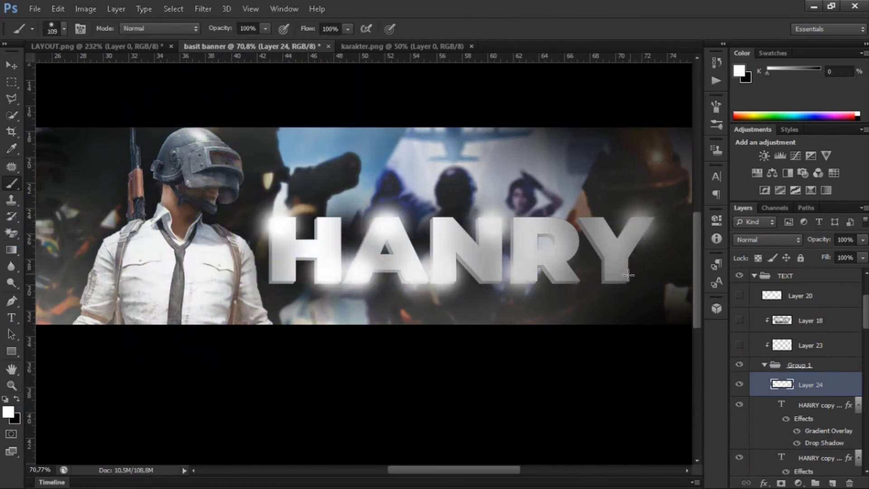
pyautogui.scroll(-2, 628, 274)
pyautogui.scroll(-3, 628, 275)
pyautogui.moveTo(827, 247); pyautogui.dragTo(818, 247)
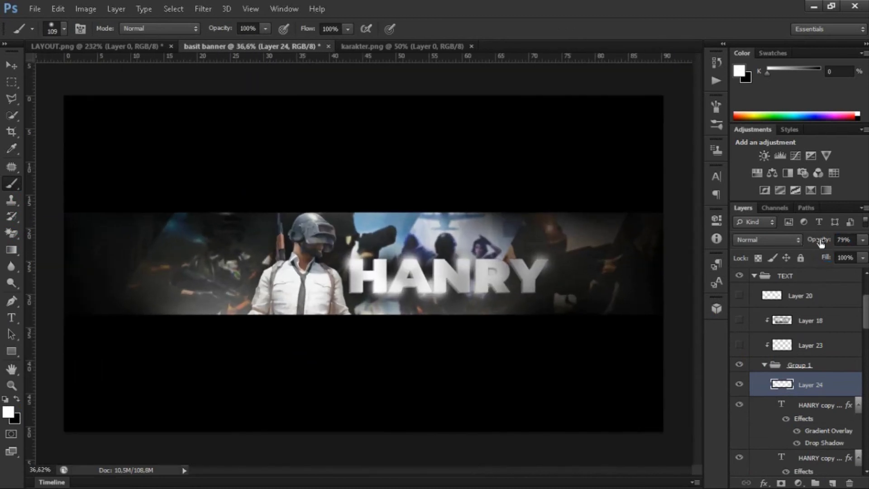
pyautogui.click(764, 364)
pyautogui.click(753, 276)
# Step: Paste the Instagram logo into the SOCIAL MEDIA group, scaled to about 20% and centred
pyautogui.click(809, 349)
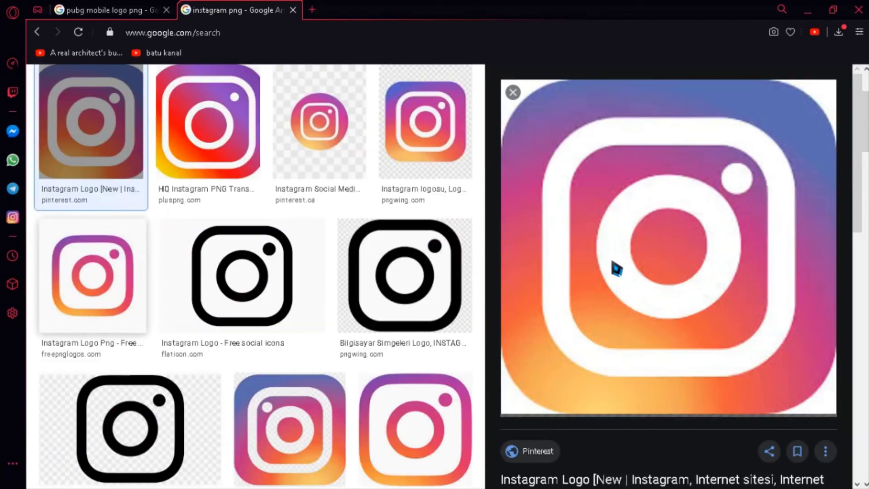
pyautogui.rightClick(616, 269)
pyautogui.click(651, 374)
pyautogui.hotkey('ctrl', 'v')
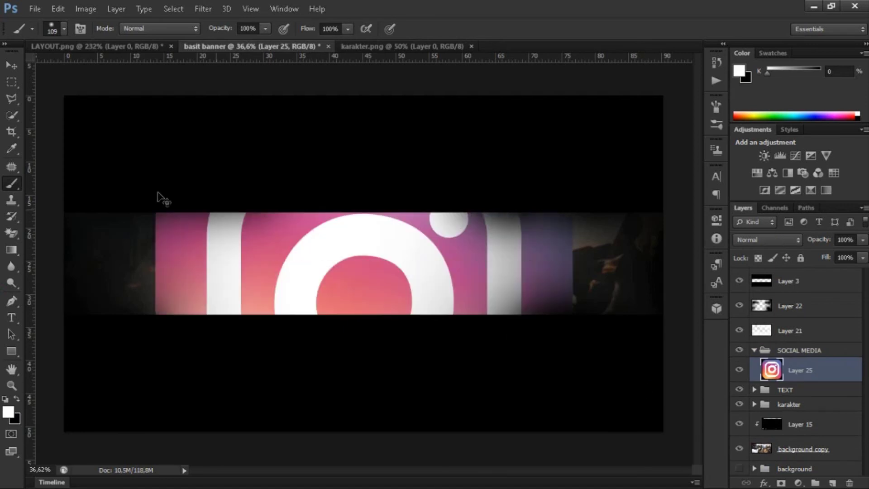
pyautogui.hotkey('ctrl', 't')
pyautogui.moveTo(164, 126); pyautogui.dragTo(300, 252)
pyautogui.moveTo(365, 307); pyautogui.dragTo(410, 266)
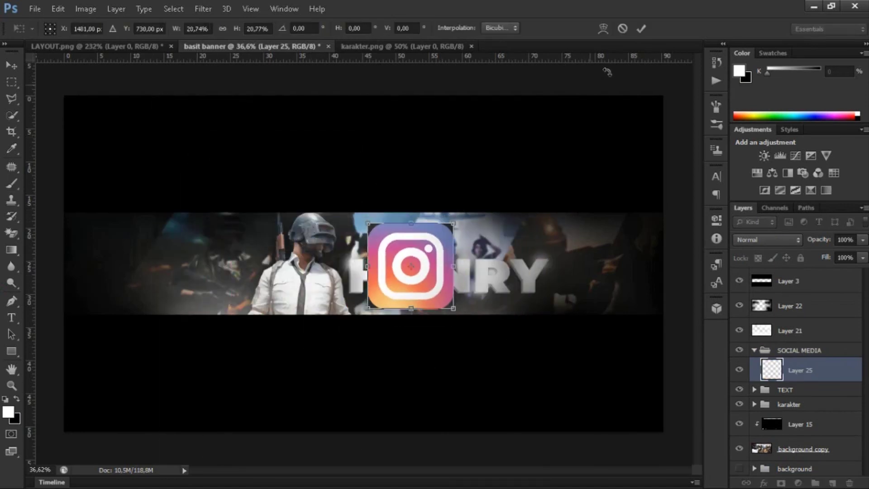
pyautogui.press('Return')
# Step: Remove the logo's white background with the Magic Wand and shrink it to about 38%
pyautogui.press('w')
pyautogui.scroll(2, 488, 318)
pyautogui.scroll(1, 488, 318)
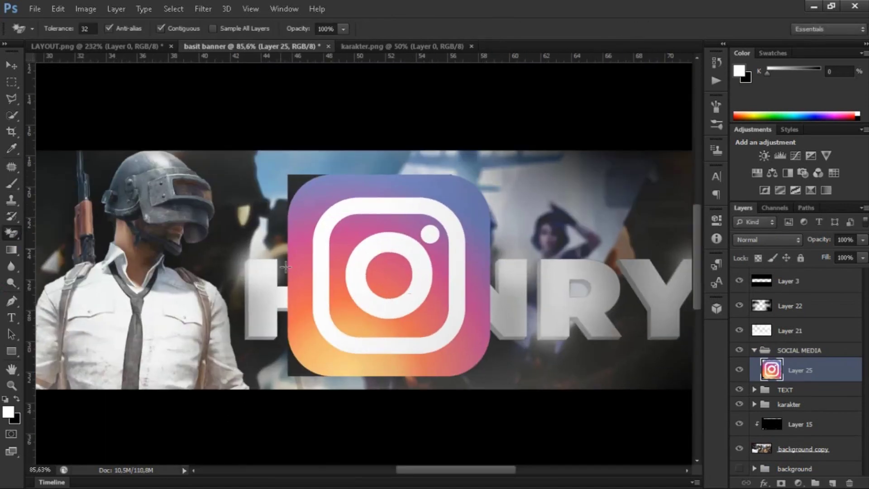
pyautogui.press('Delete')
pyautogui.moveTo(469, 298); pyautogui.dragTo(410, 246)
pyautogui.hotkey('ctrl', 't')
pyautogui.moveTo(258, 123)
pyautogui.mouseDown()
pyautogui.moveTo(324, 196)
pyautogui.moveTo(281, 300)
pyautogui.moveTo(259, 327)
pyautogui.mouseUp()
pyautogui.press('Return')
pyautogui.press('v')
pyautogui.click(831, 483)
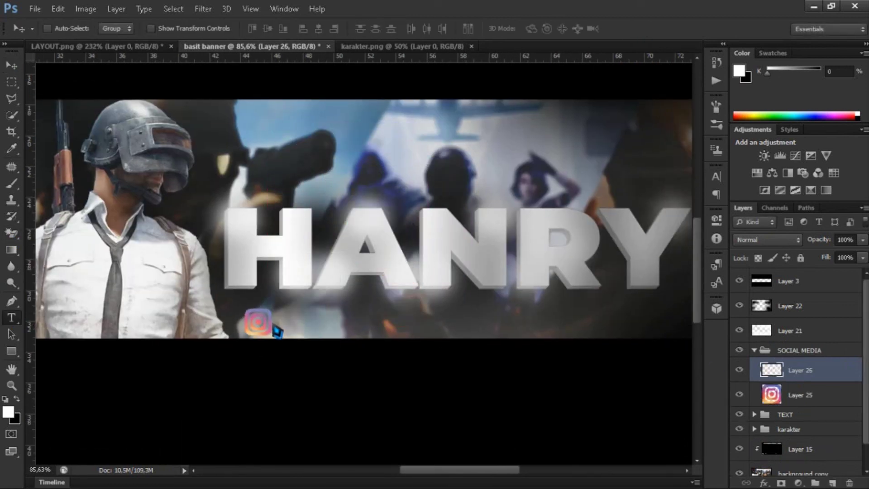
pyautogui.click(277, 332)
pyautogui.write('@deneme')
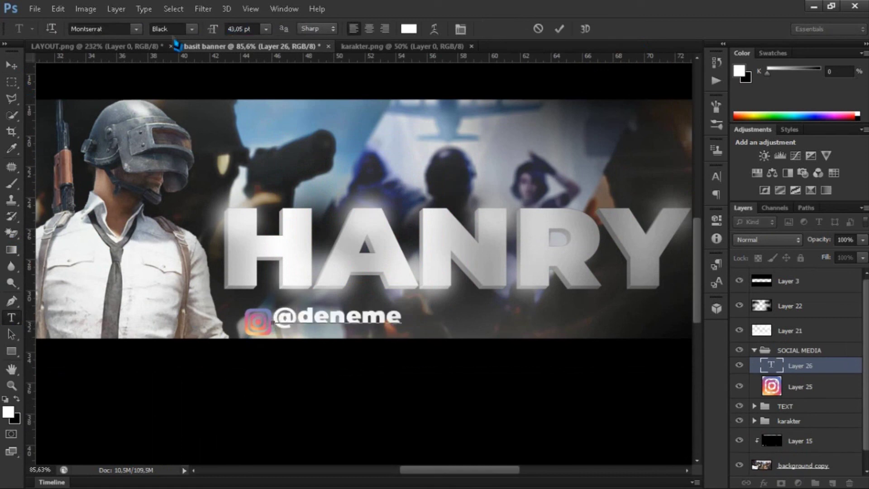
pyautogui.click(174, 29)
pyautogui.click(167, 99)
pyautogui.click(11, 64)
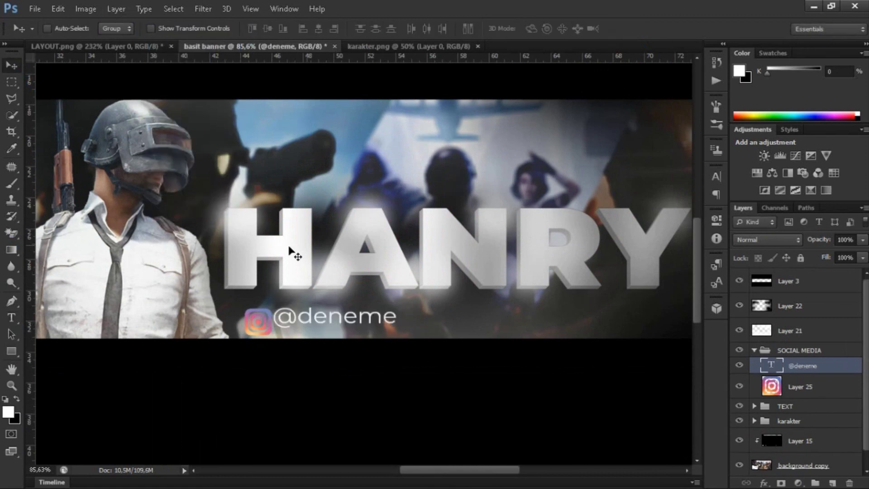
pyautogui.moveTo(290, 252); pyautogui.dragTo(335, 313)
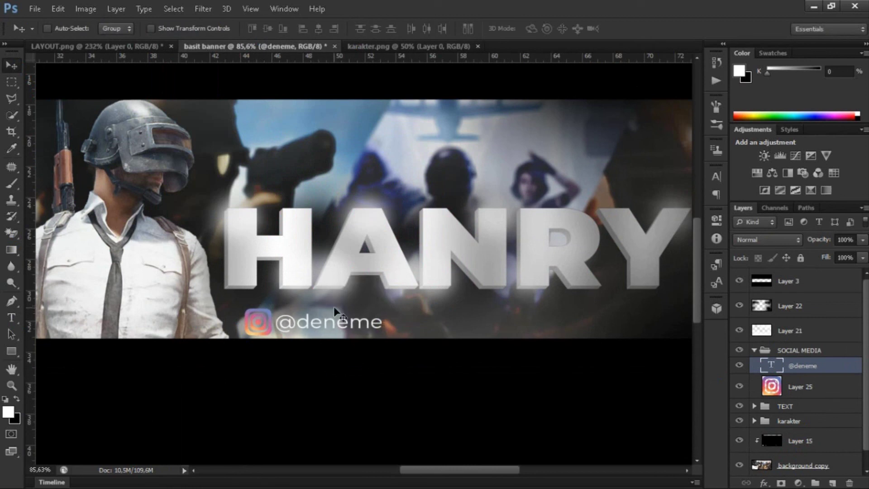
# Step: Merge the icon and handle into a new copy and desaturate it to grey
pyautogui.keyDown('shift'); pyautogui.click(833, 389); pyautogui.keyUp('shift')
pyautogui.hotkey('ctrl', 'j')
pyautogui.hotkey('ctrl', 'e')
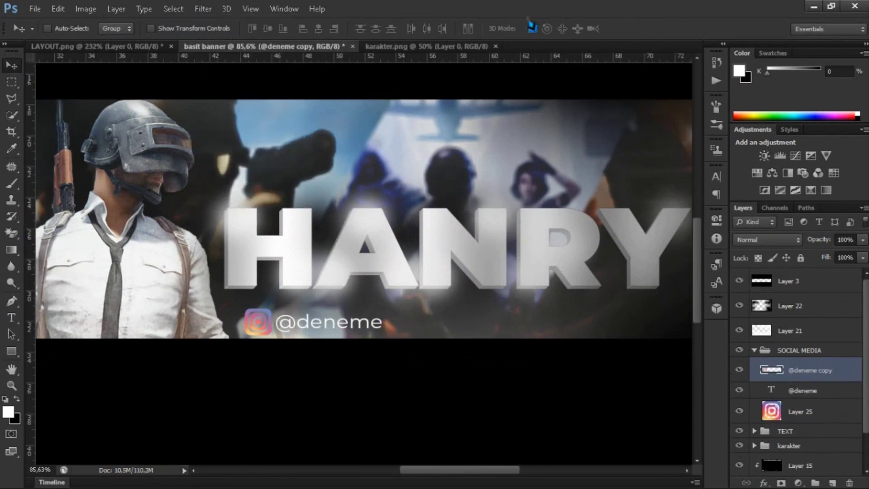
pyautogui.hotkey('ctrl', 'u')
pyautogui.press('Return')
# Step: Apply a 2,9 pixel Gaussian Blur to the merged copy
pyautogui.click(203, 9)
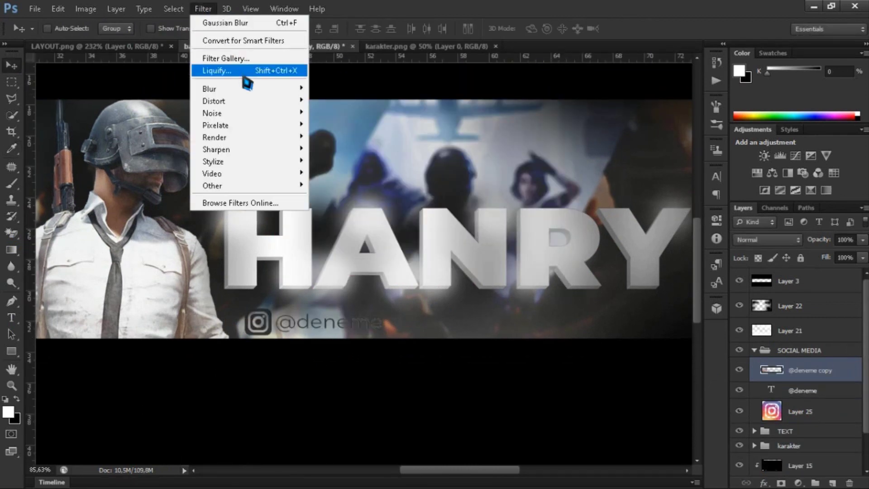
pyautogui.click(222, 70)
pyautogui.moveTo(654, 302); pyautogui.dragTo(652, 303)
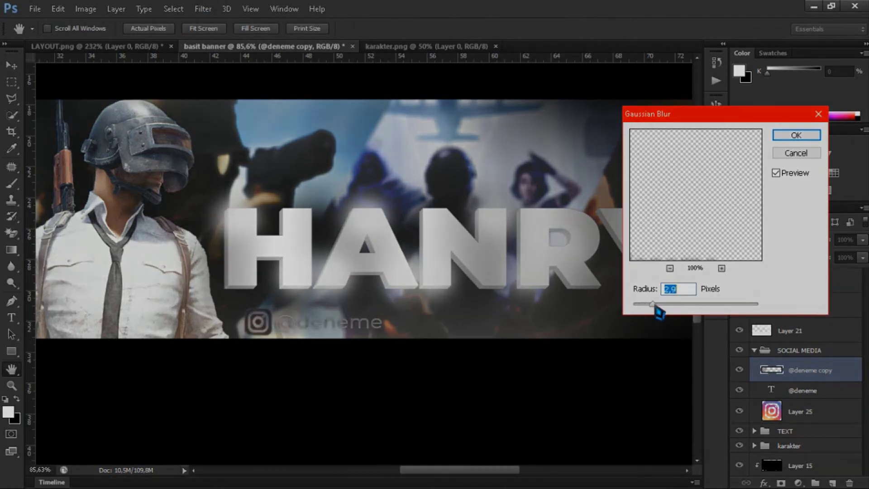
pyautogui.press('Return')
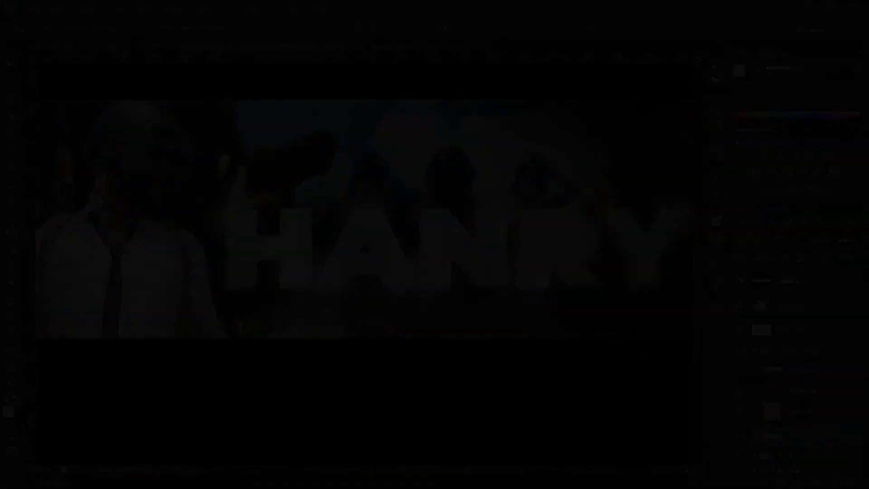